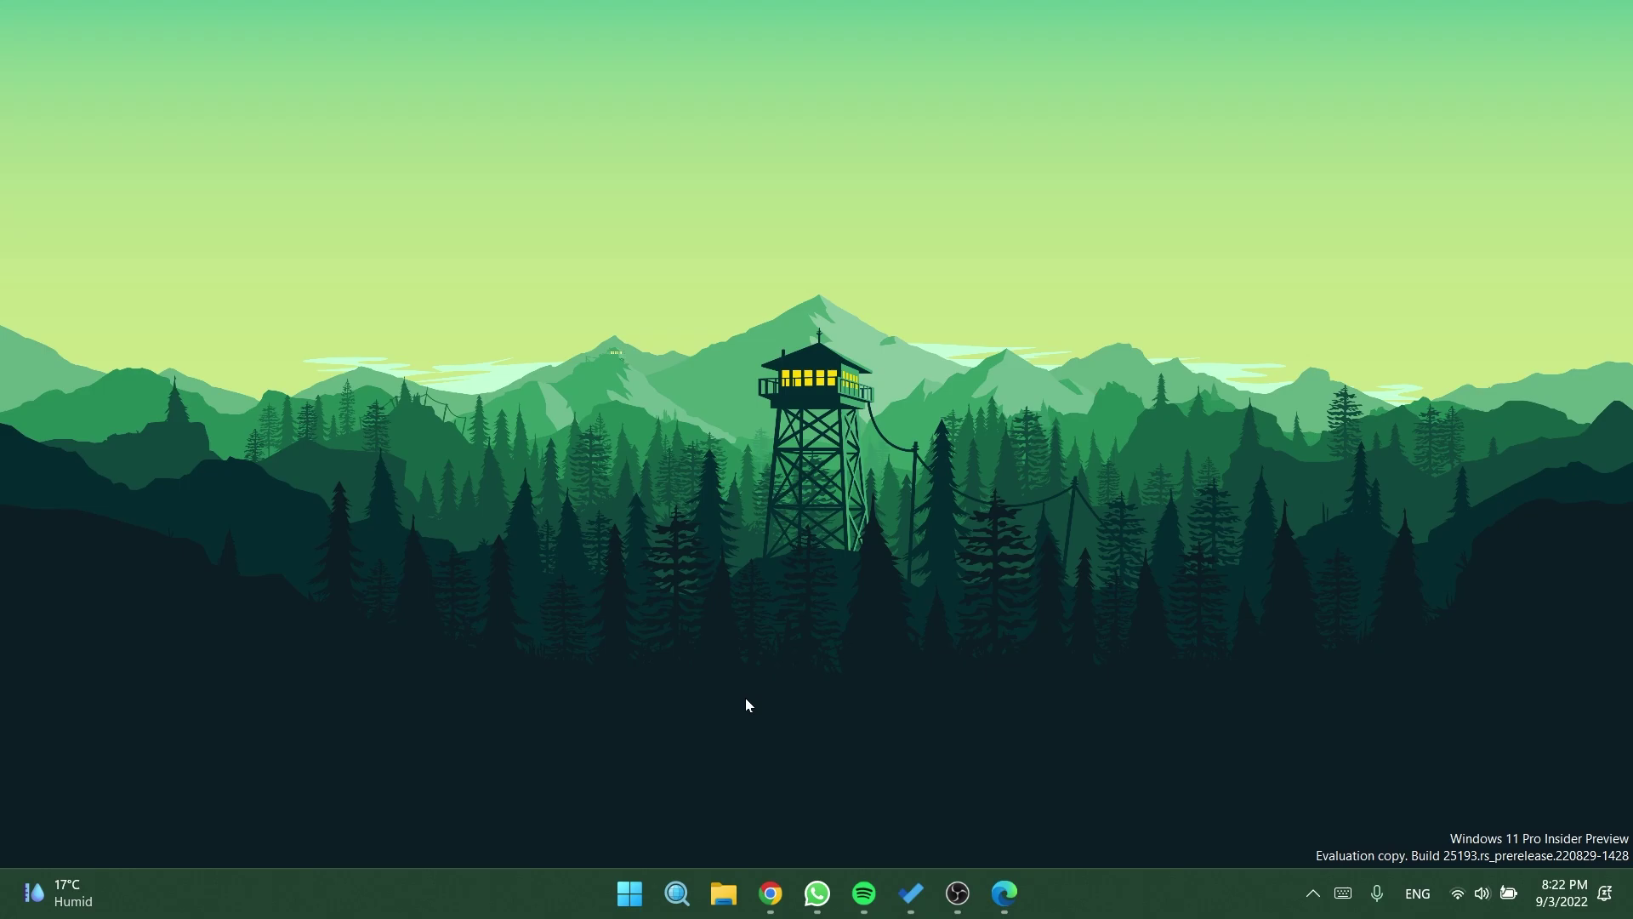
Download ViVeTool-v0.3.1.zip from the ViVe releases page in Edge.
left_click(1004, 892)
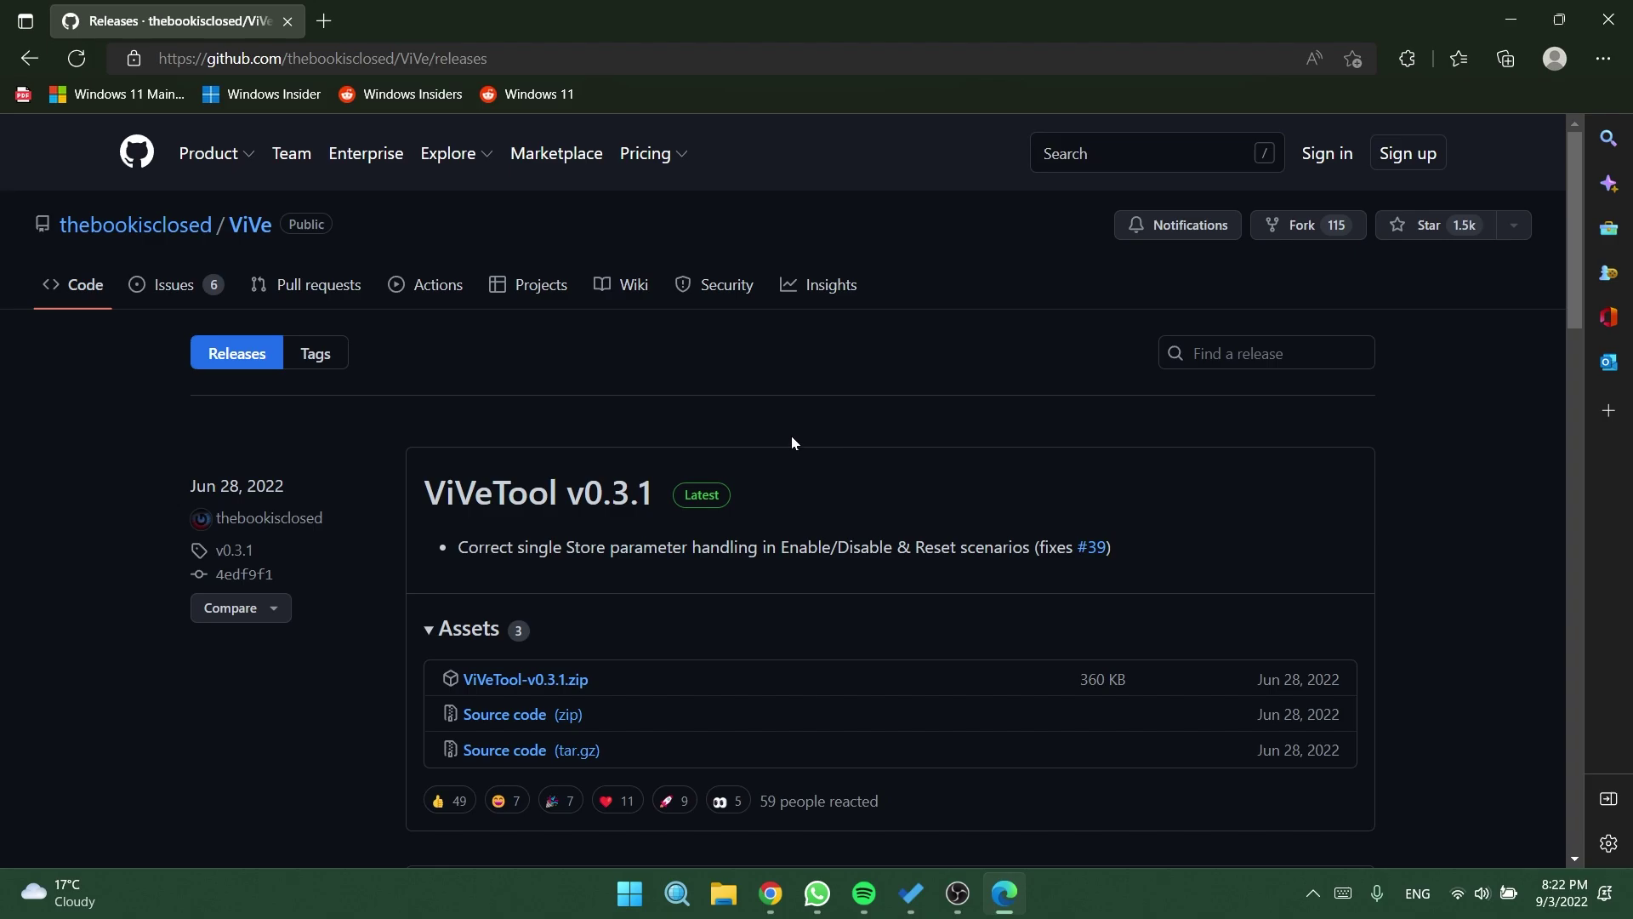
left_click(548, 691)
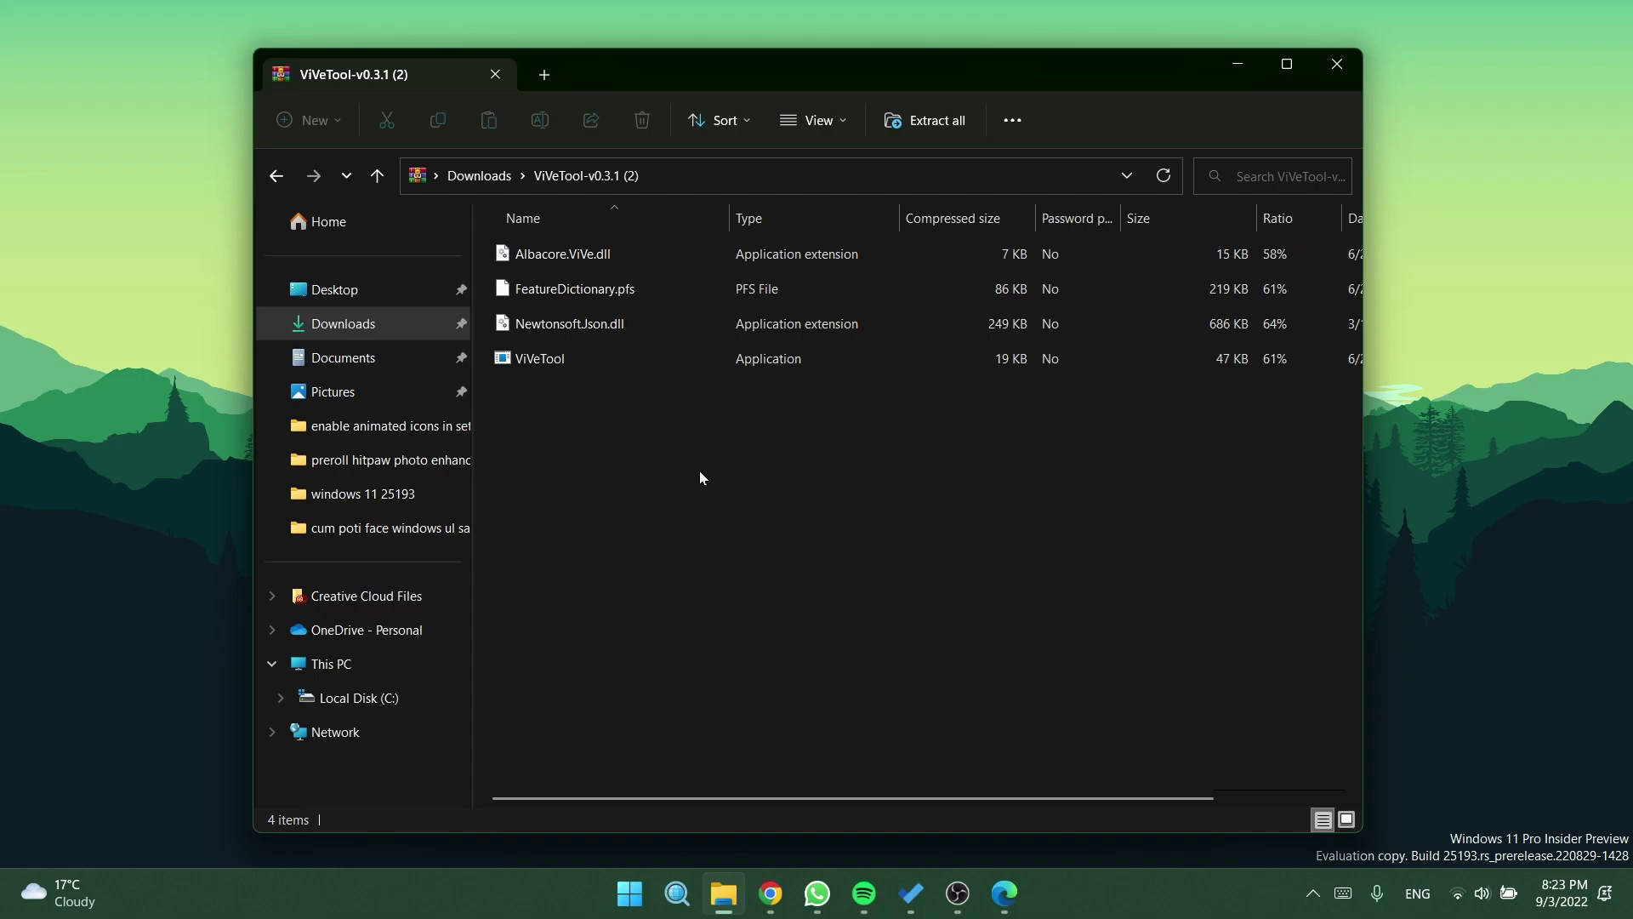
Choose C:\Windows\System32 as the Extract all destination for the ViVeTool zip.
left_click(934, 127)
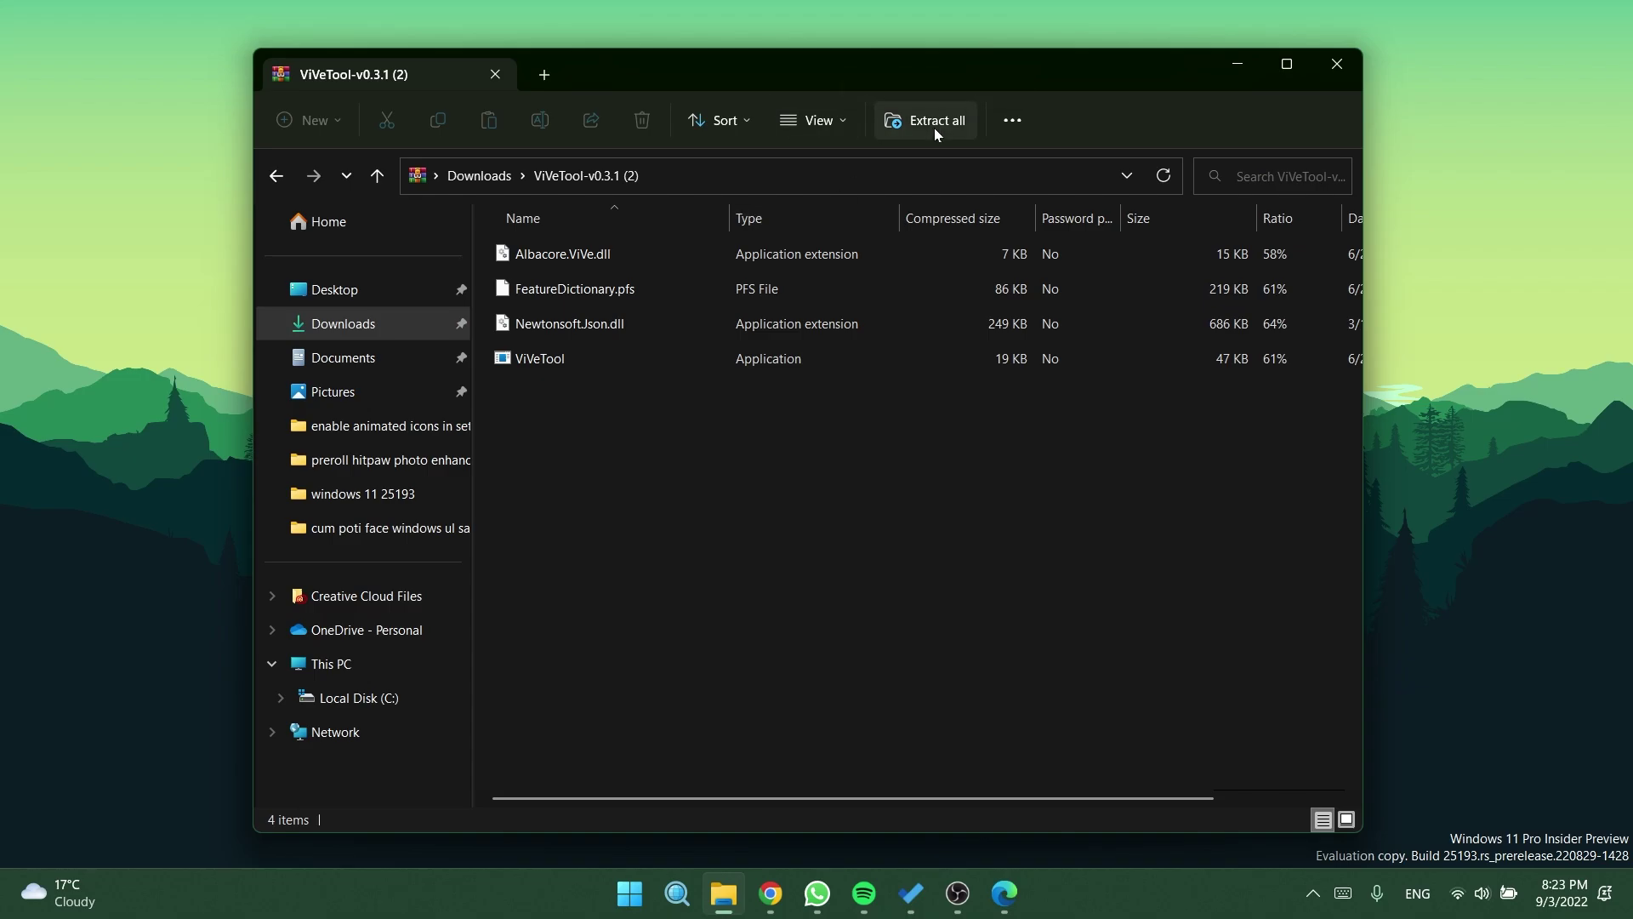
left_click(1033, 349)
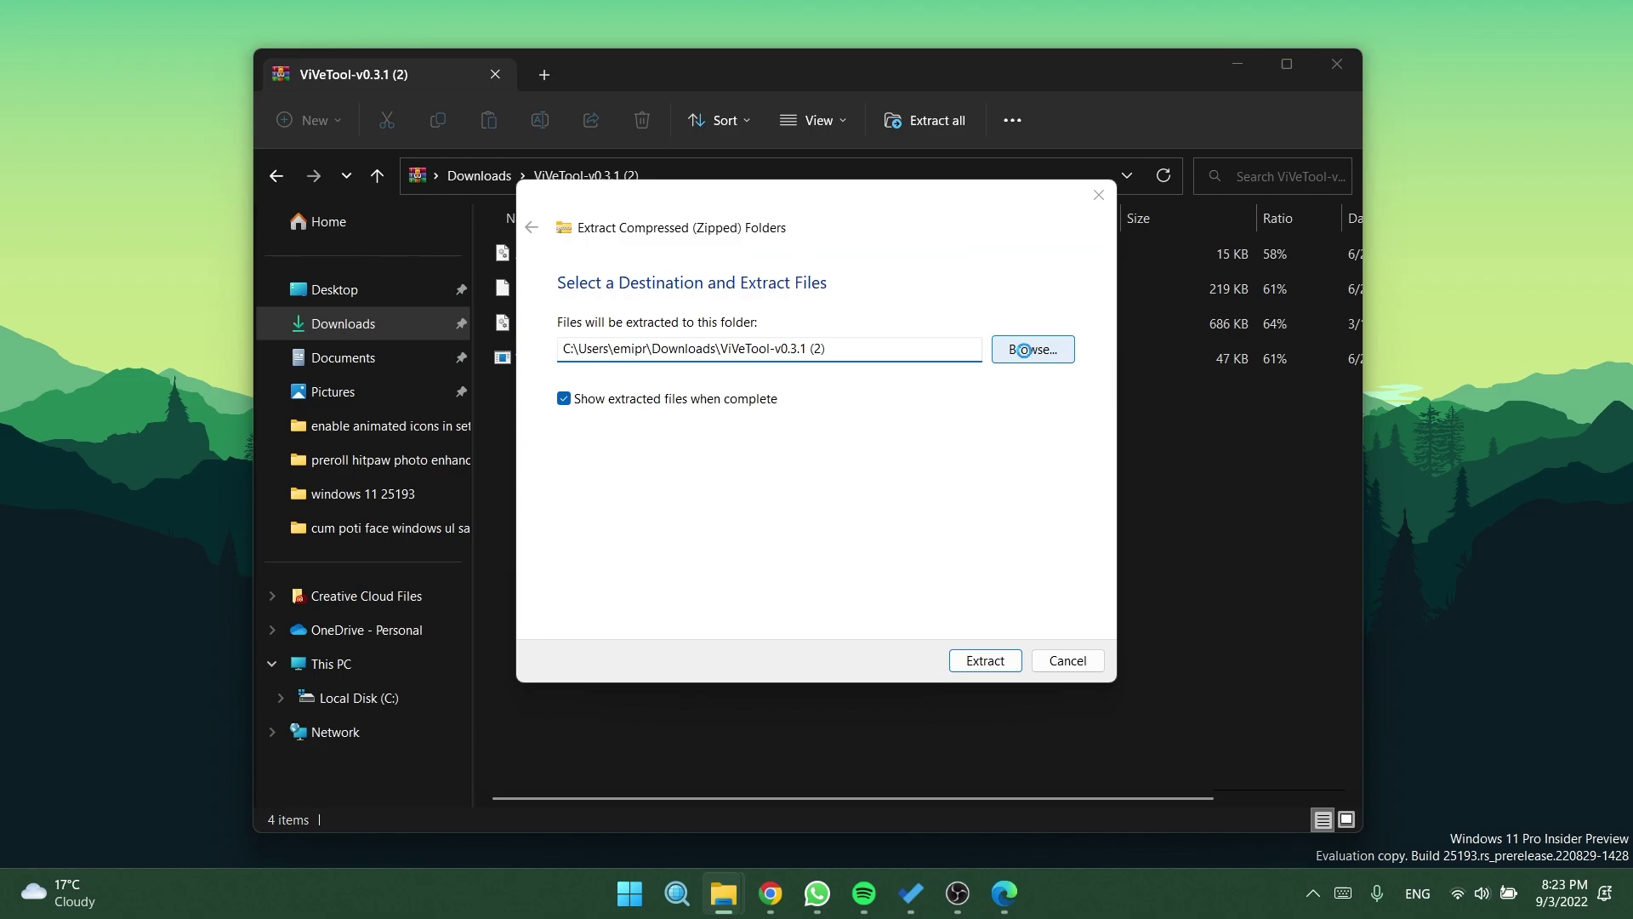
scroll(617, 540, "down", 3)
left_click(601, 553)
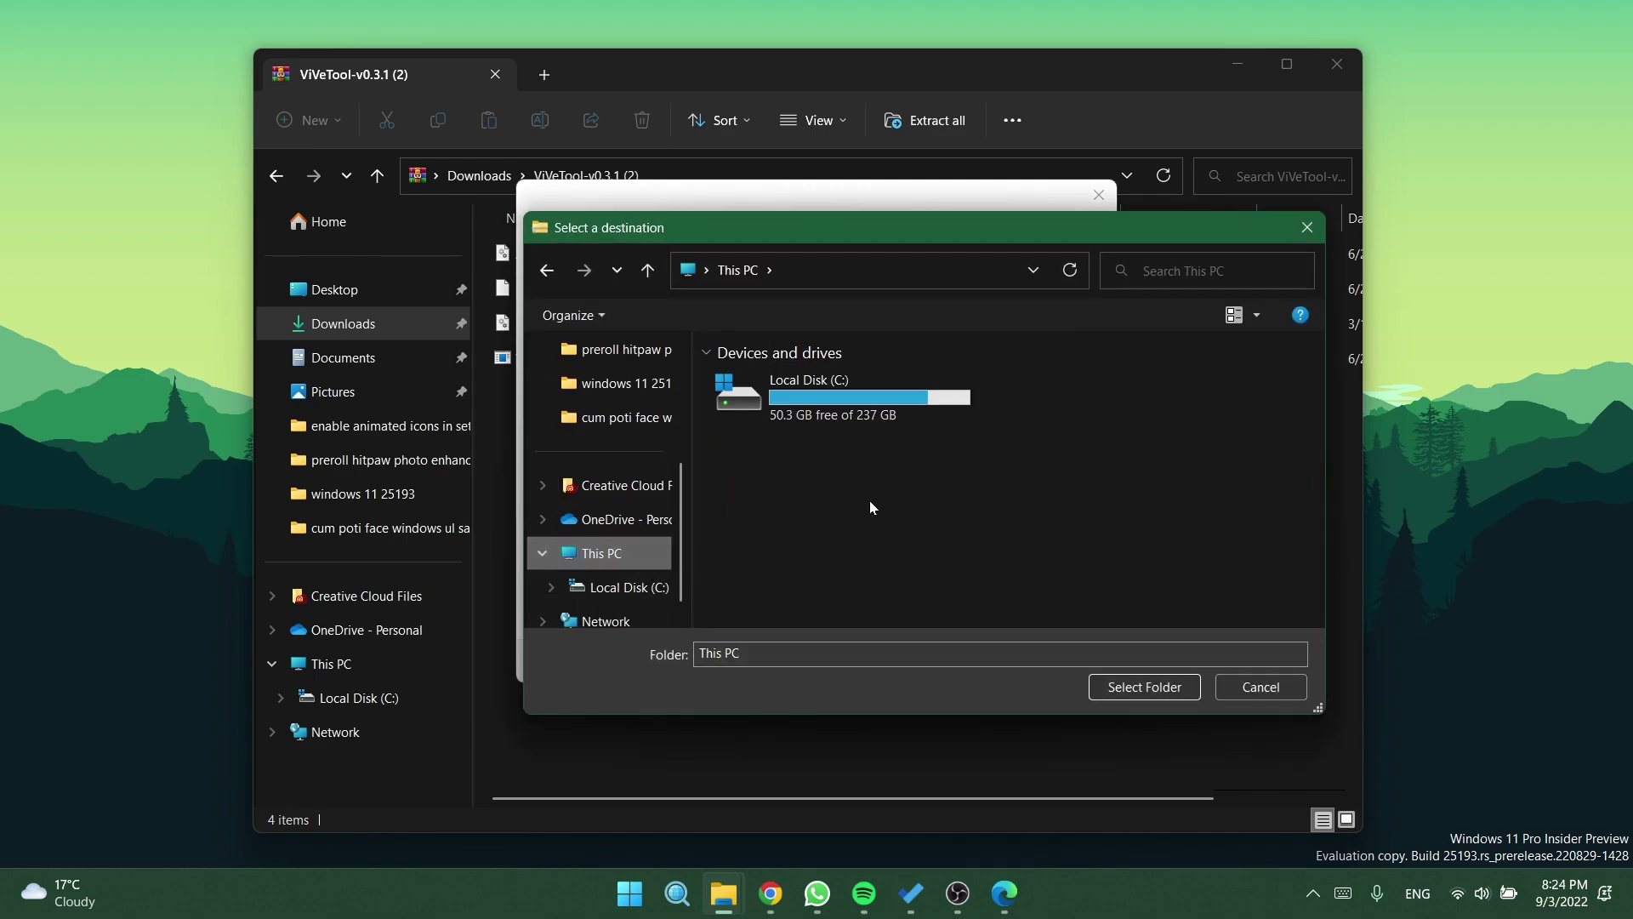
double_click(824, 407)
scroll(824, 407, "down", 1)
double_click(815, 523)
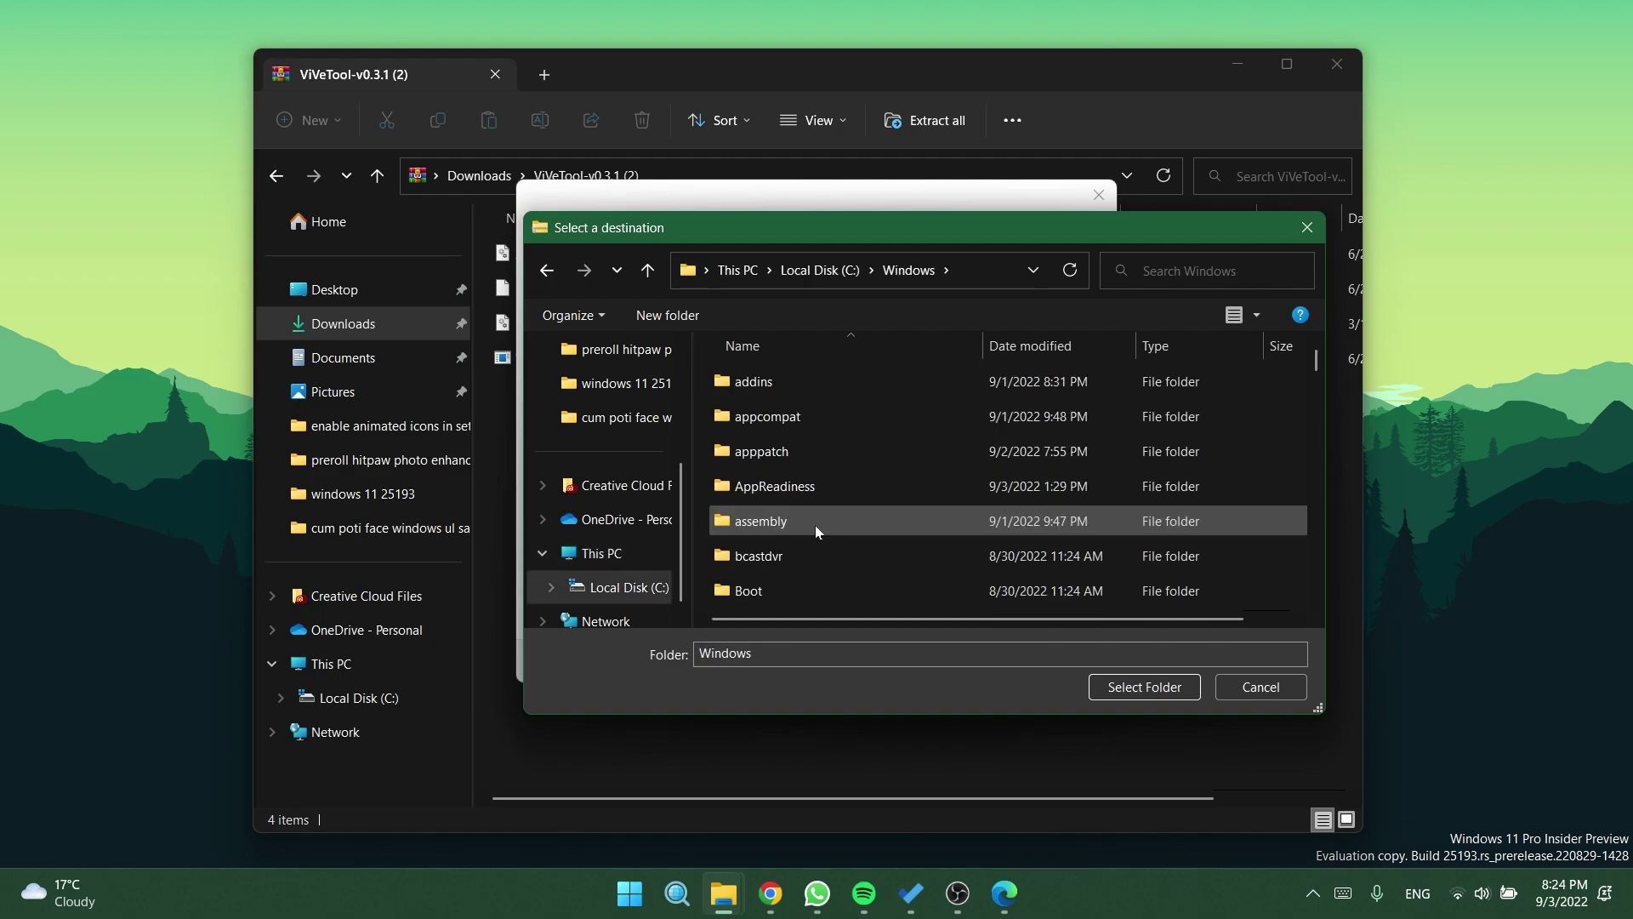
scroll(827, 493, "down", 8)
scroll(827, 493, "down", 12)
left_click(818, 421)
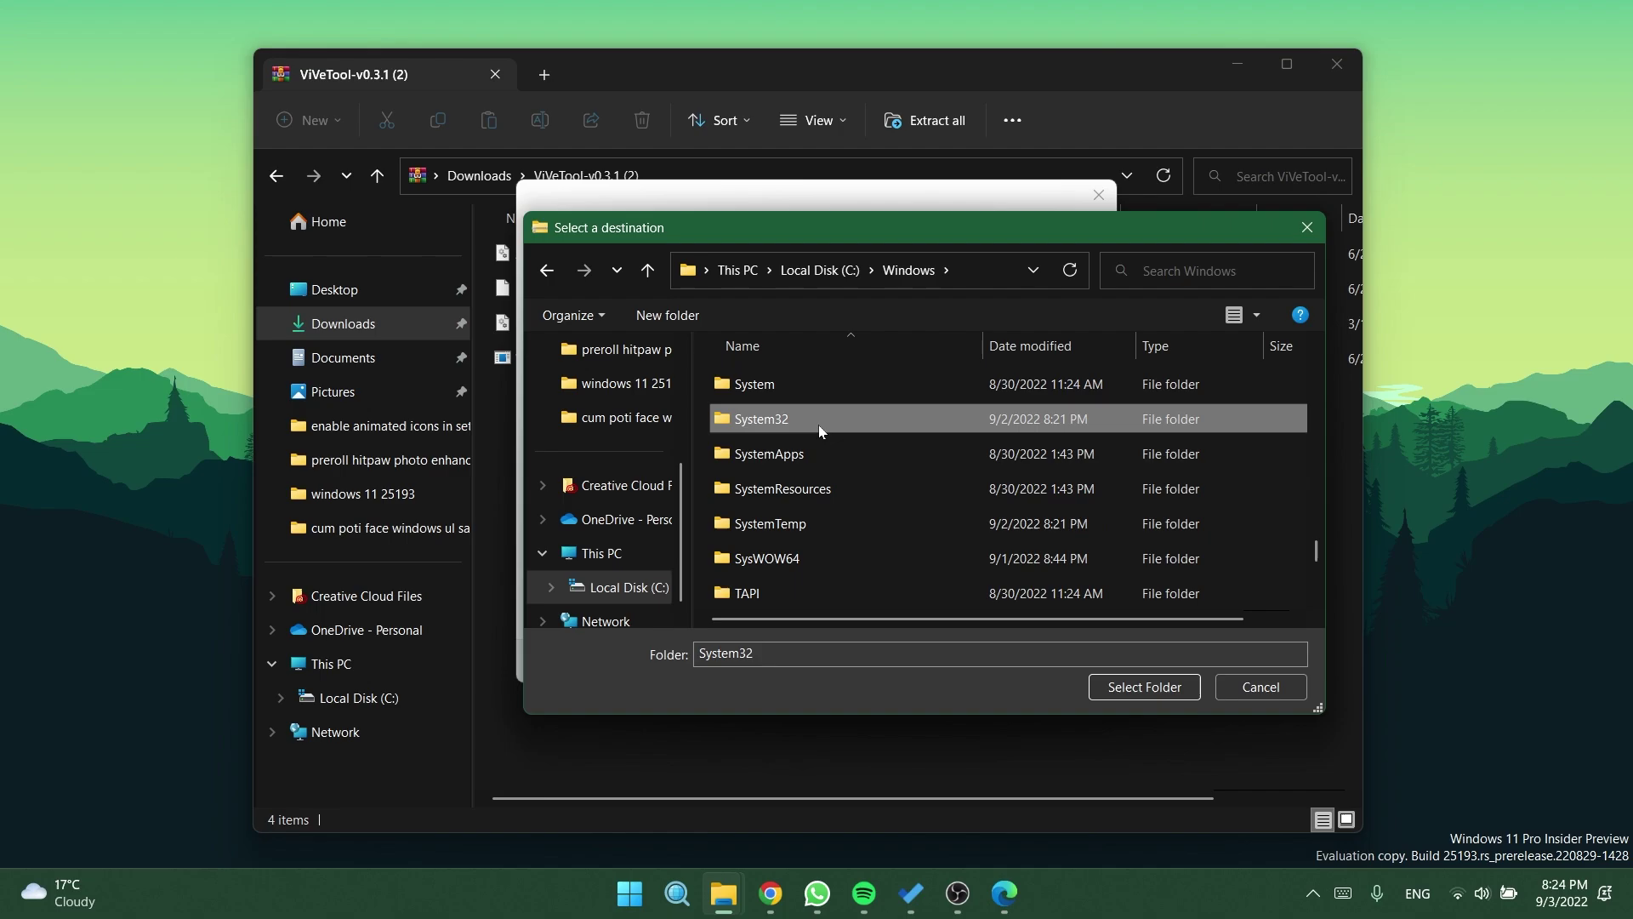
Extract the four ViVeTool files into System32, granting administrator permission.
left_click(1118, 693)
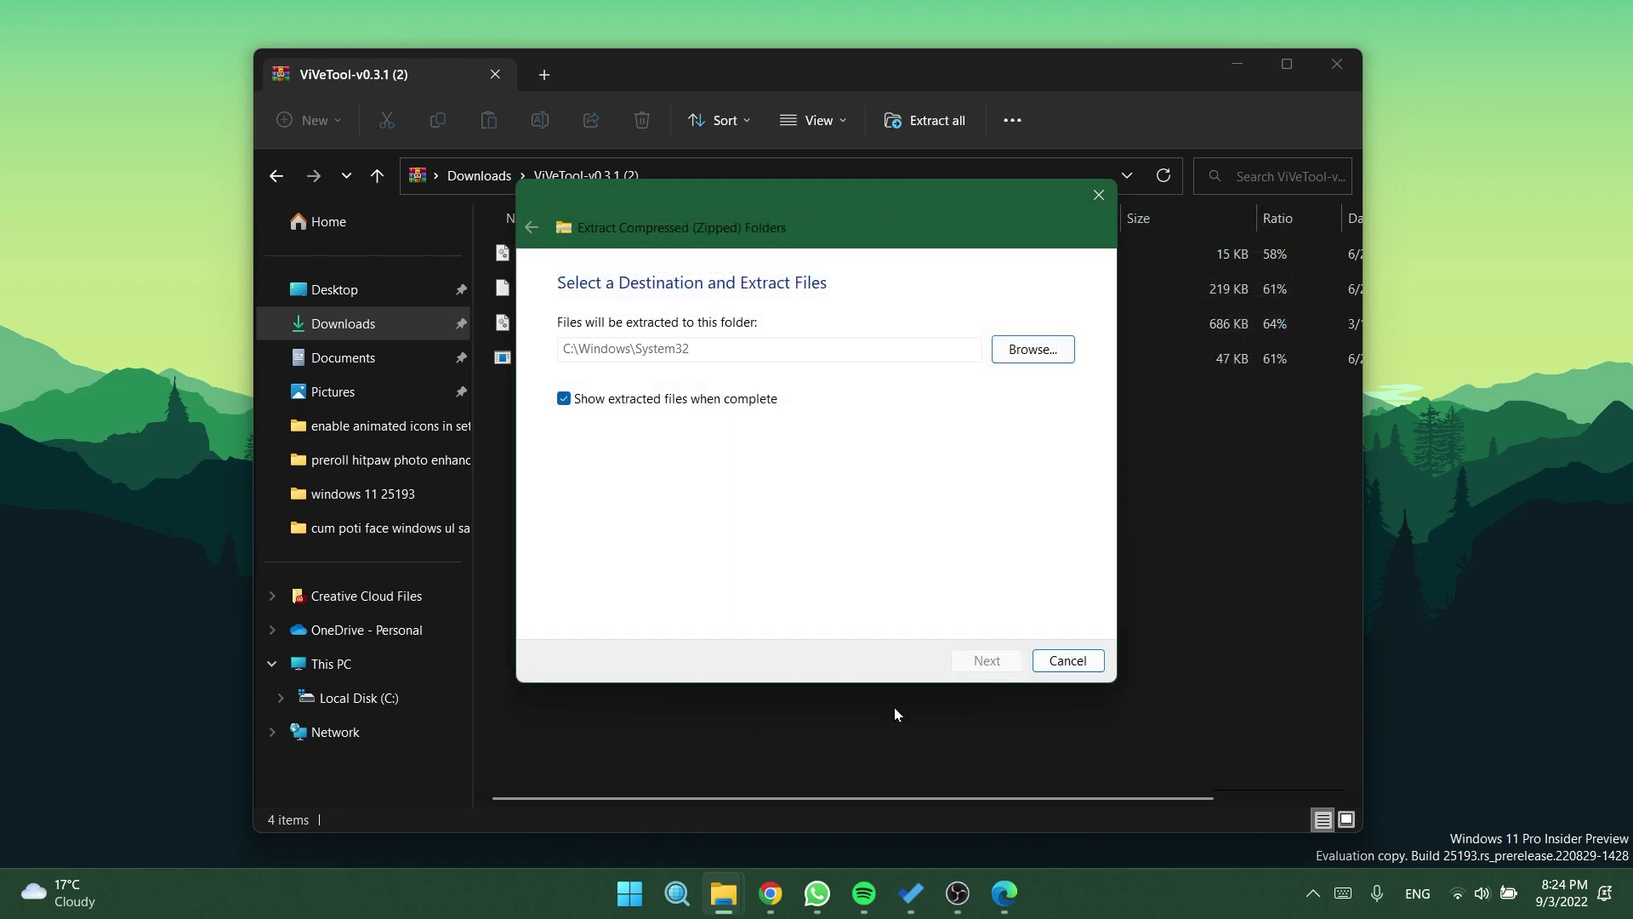
left_click(727, 332)
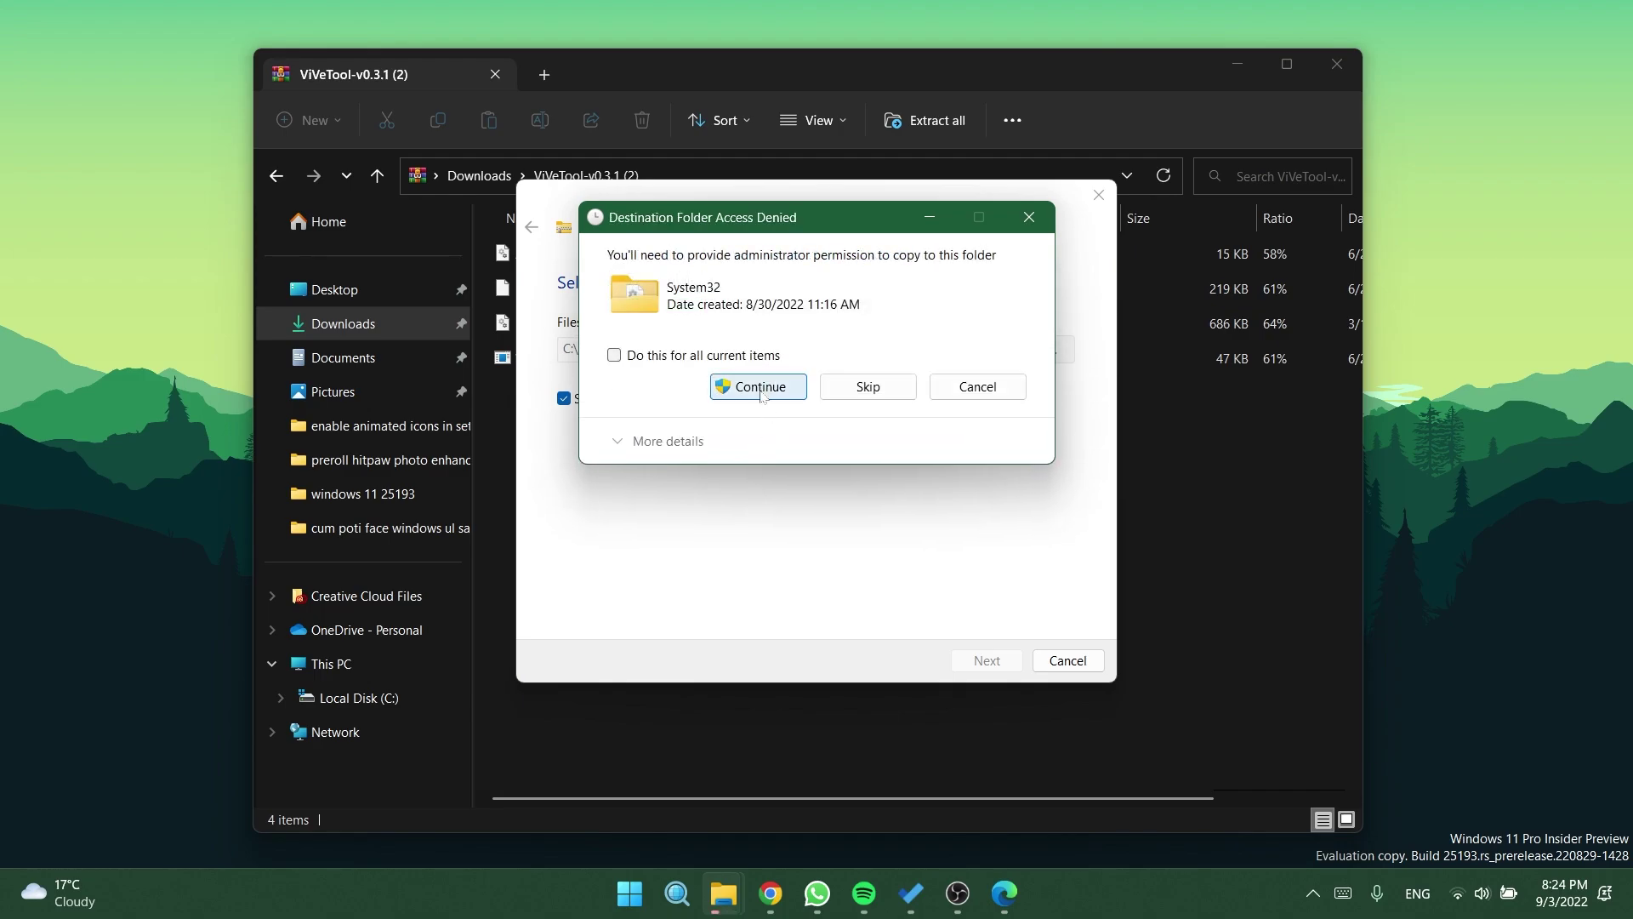
left_click(760, 390)
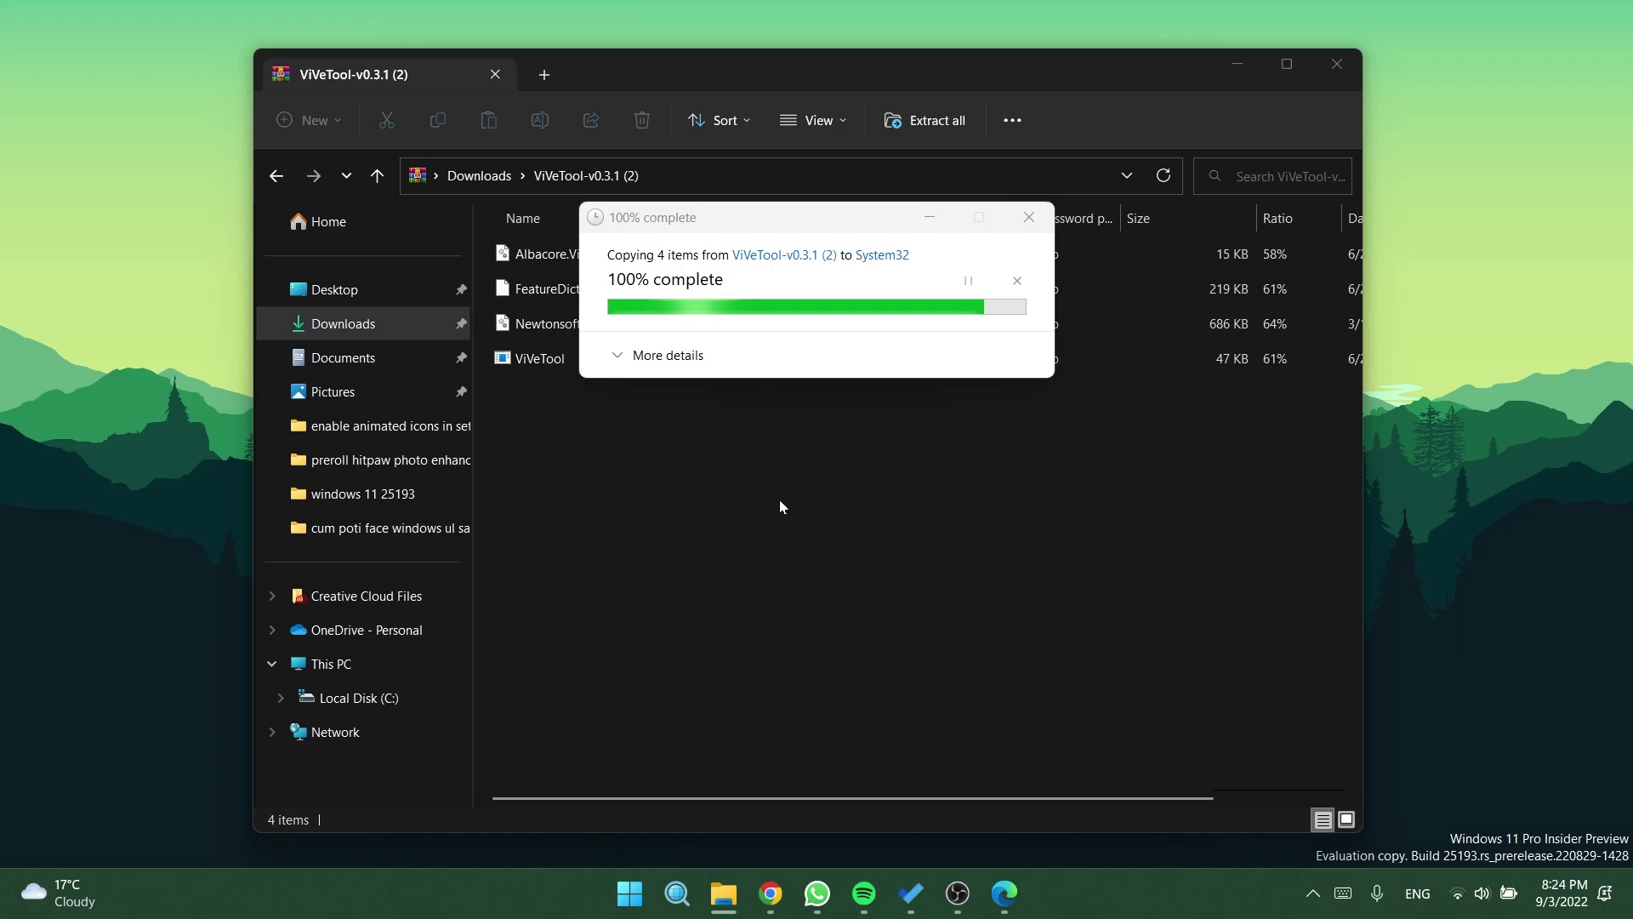
Run 'vivetool /enable /id:26008830' in an administrator Command Prompt, then close it.
key("super+d")
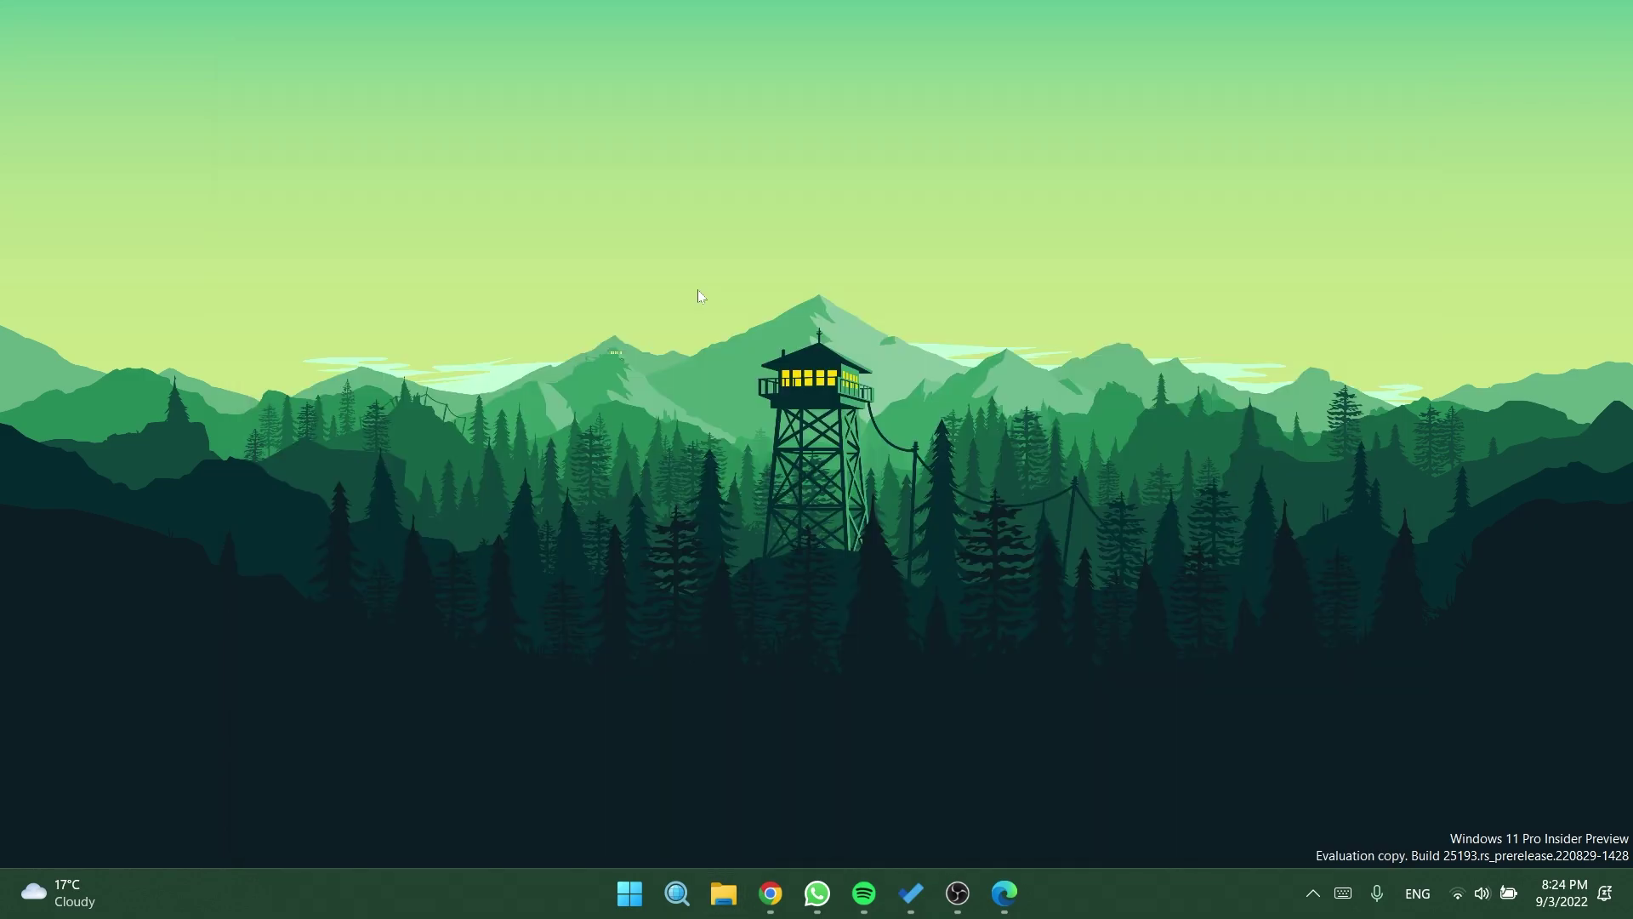
key("super")
type("cmd")
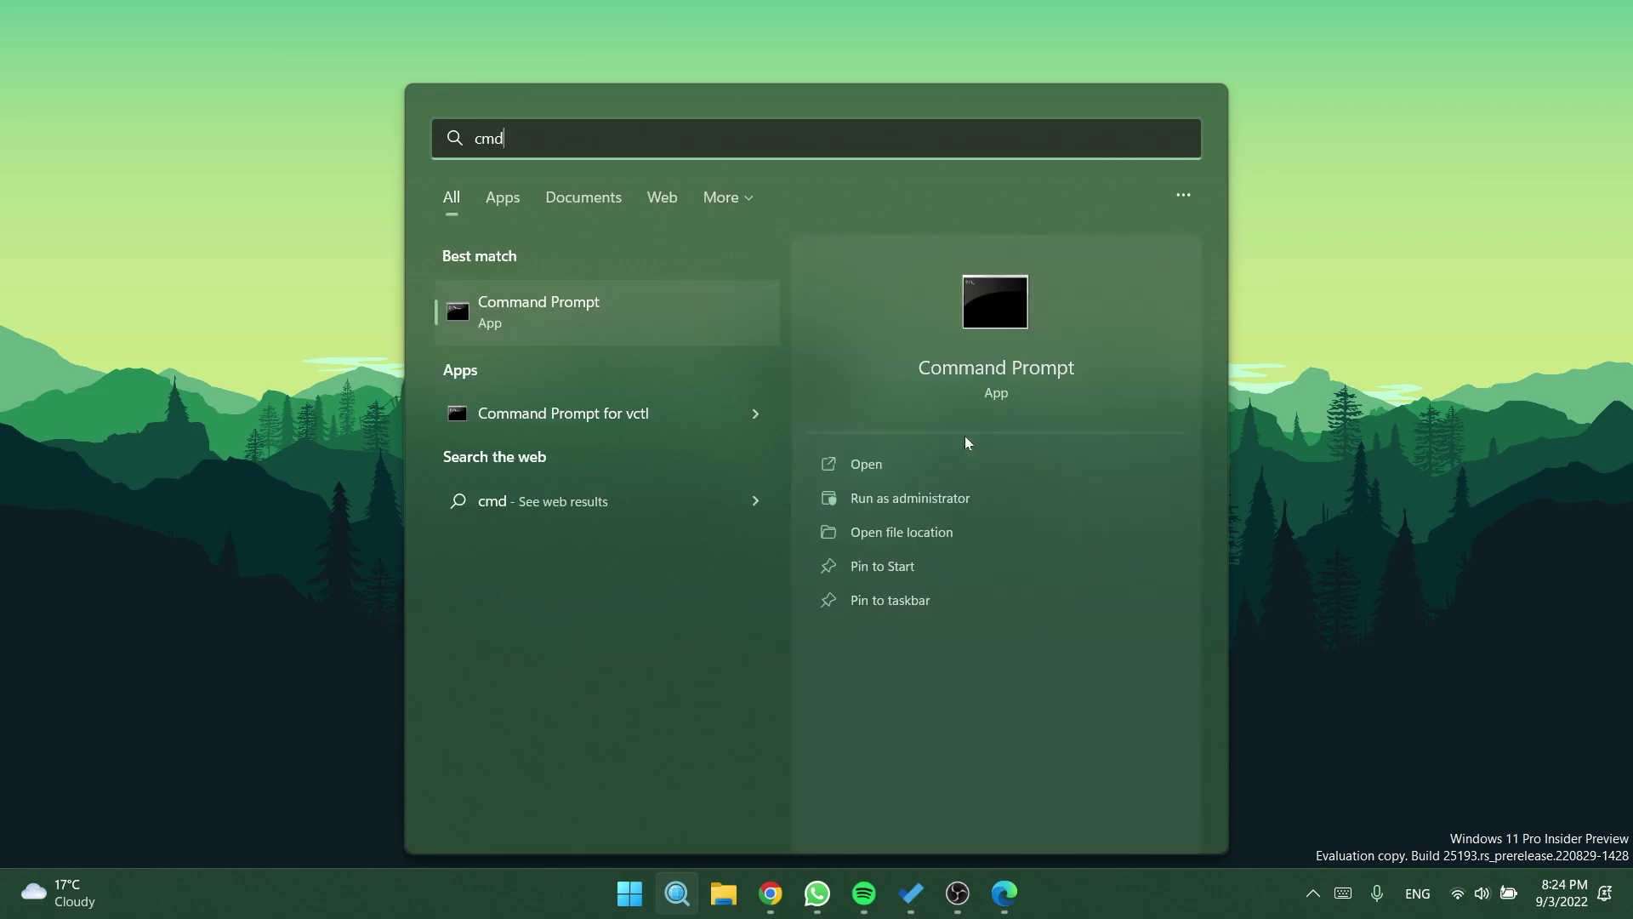
left_click(890, 507)
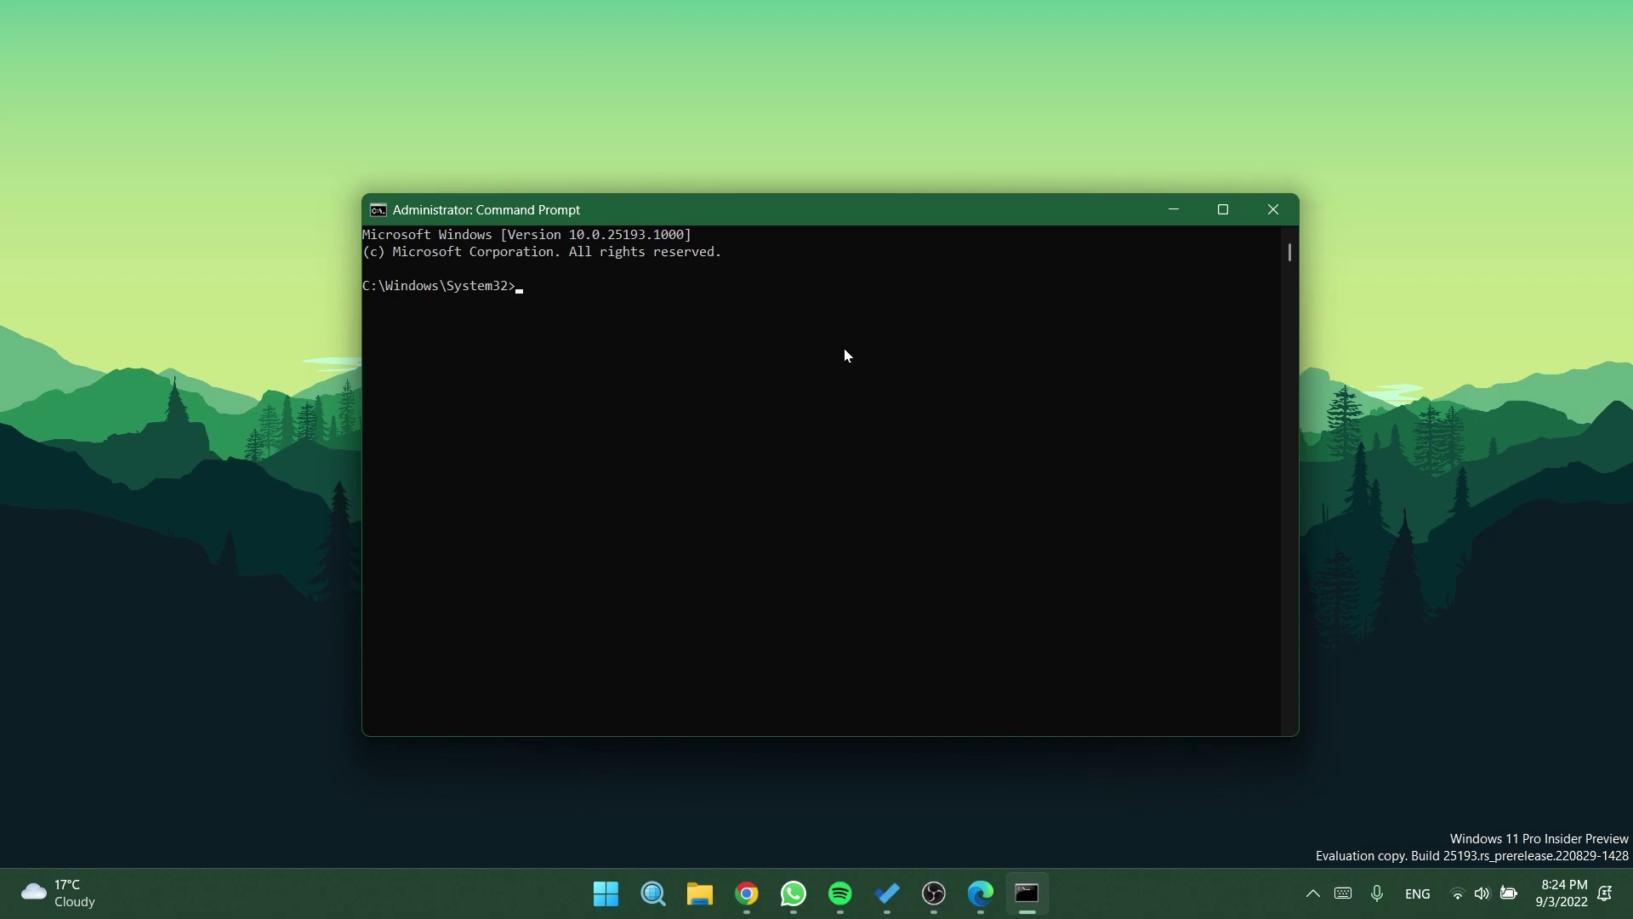
type("vivetool /enable /id:26008830")
key("Return")
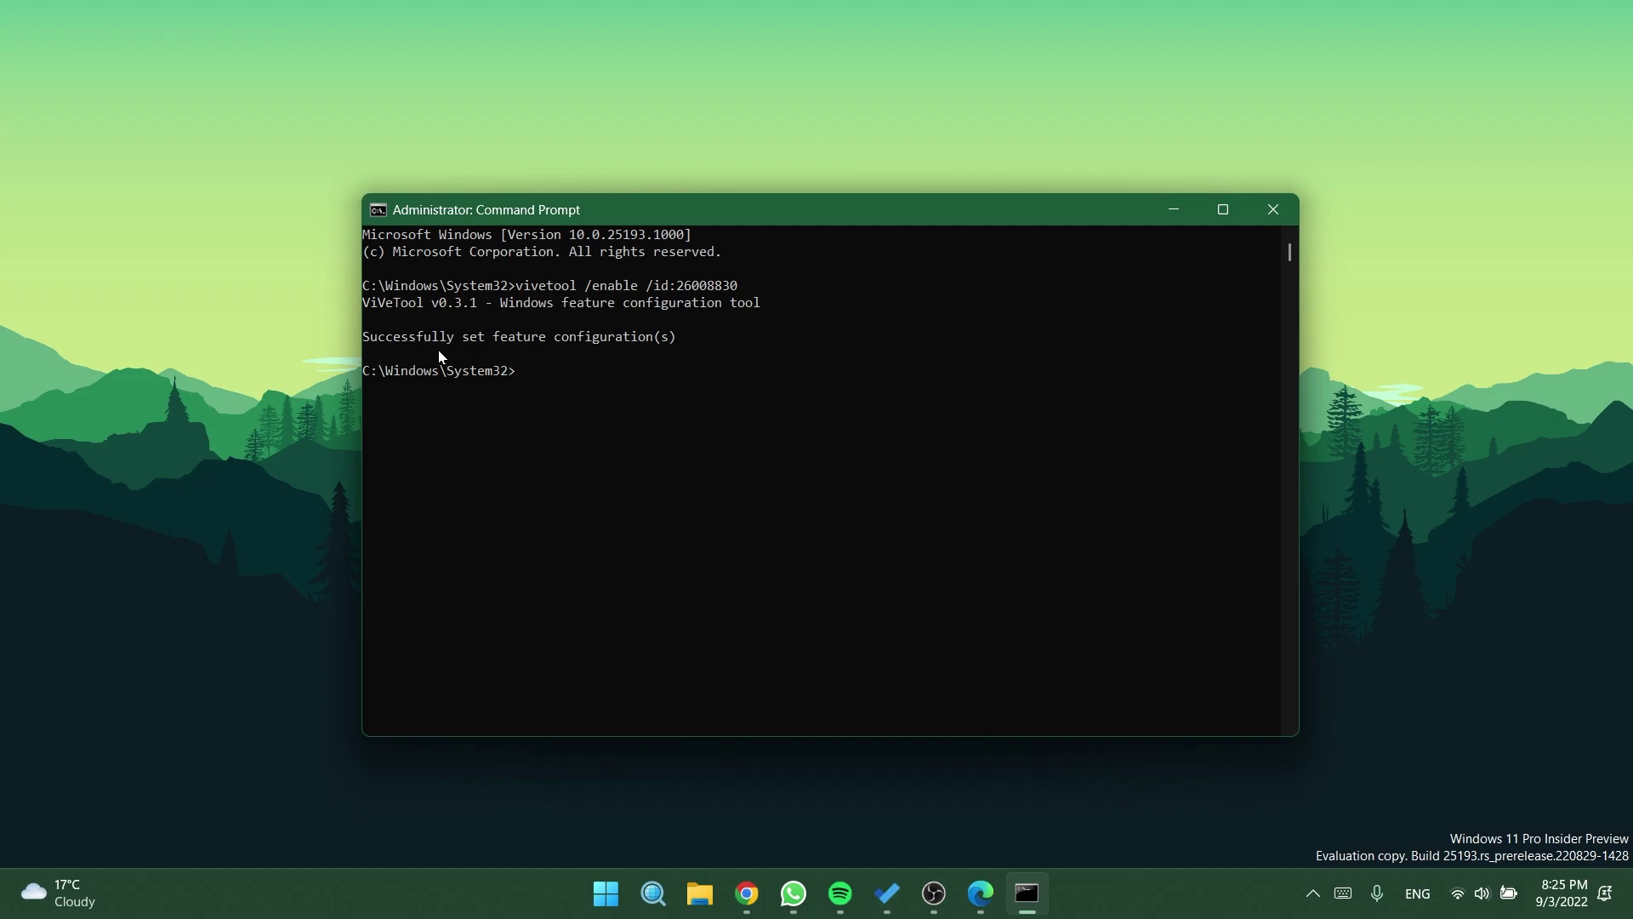
key("alt+F4")
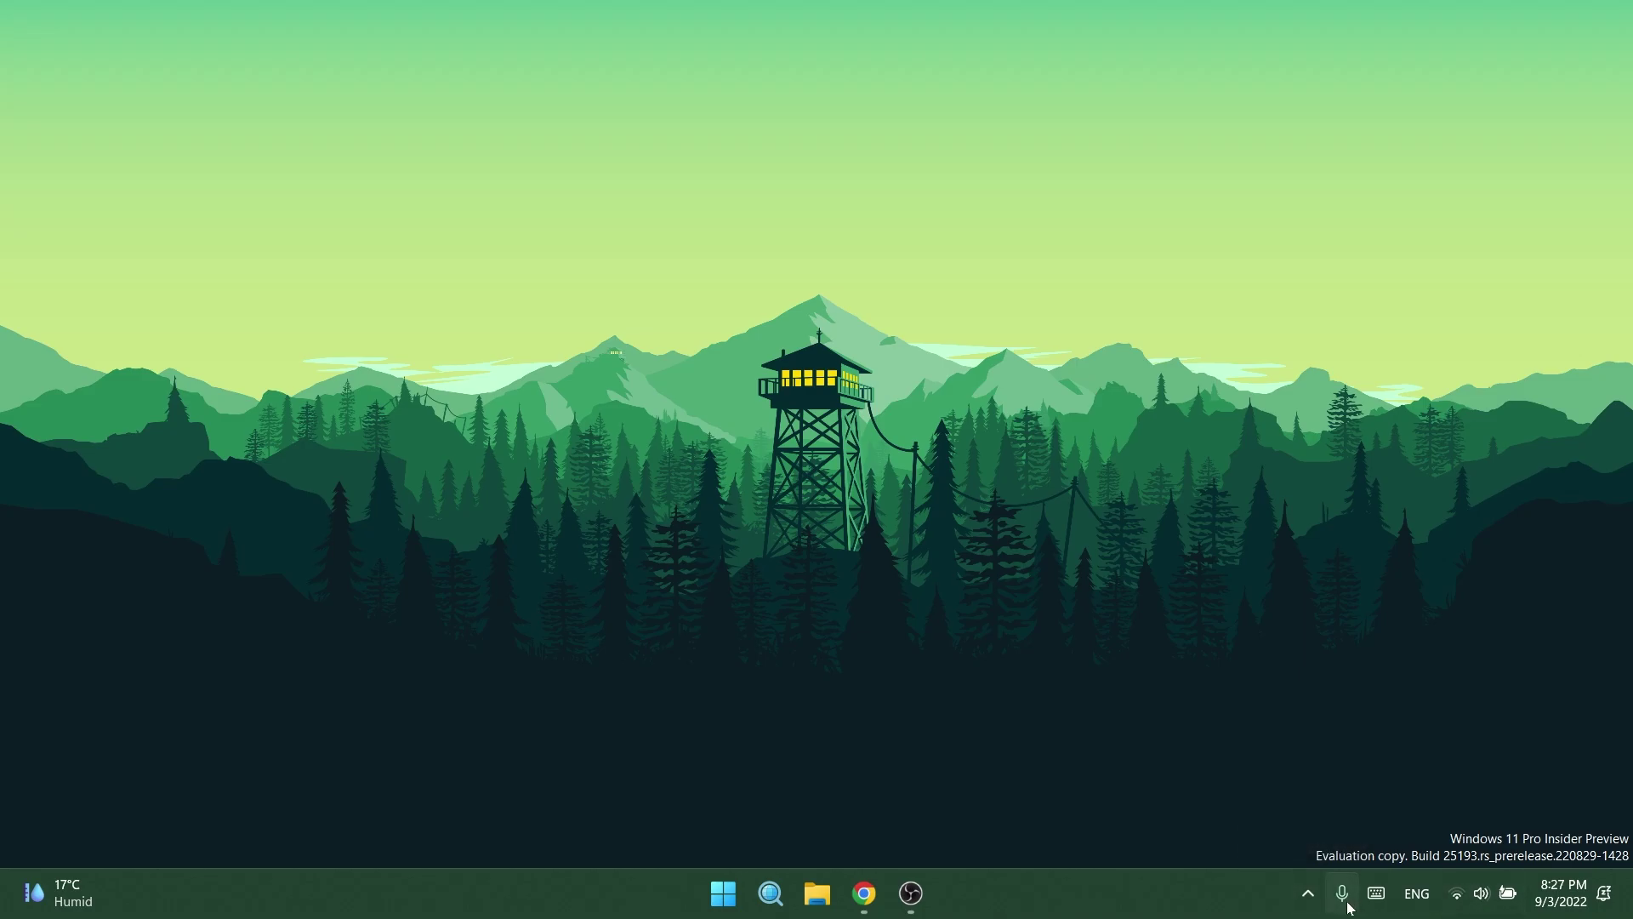
left_click(1307, 892)
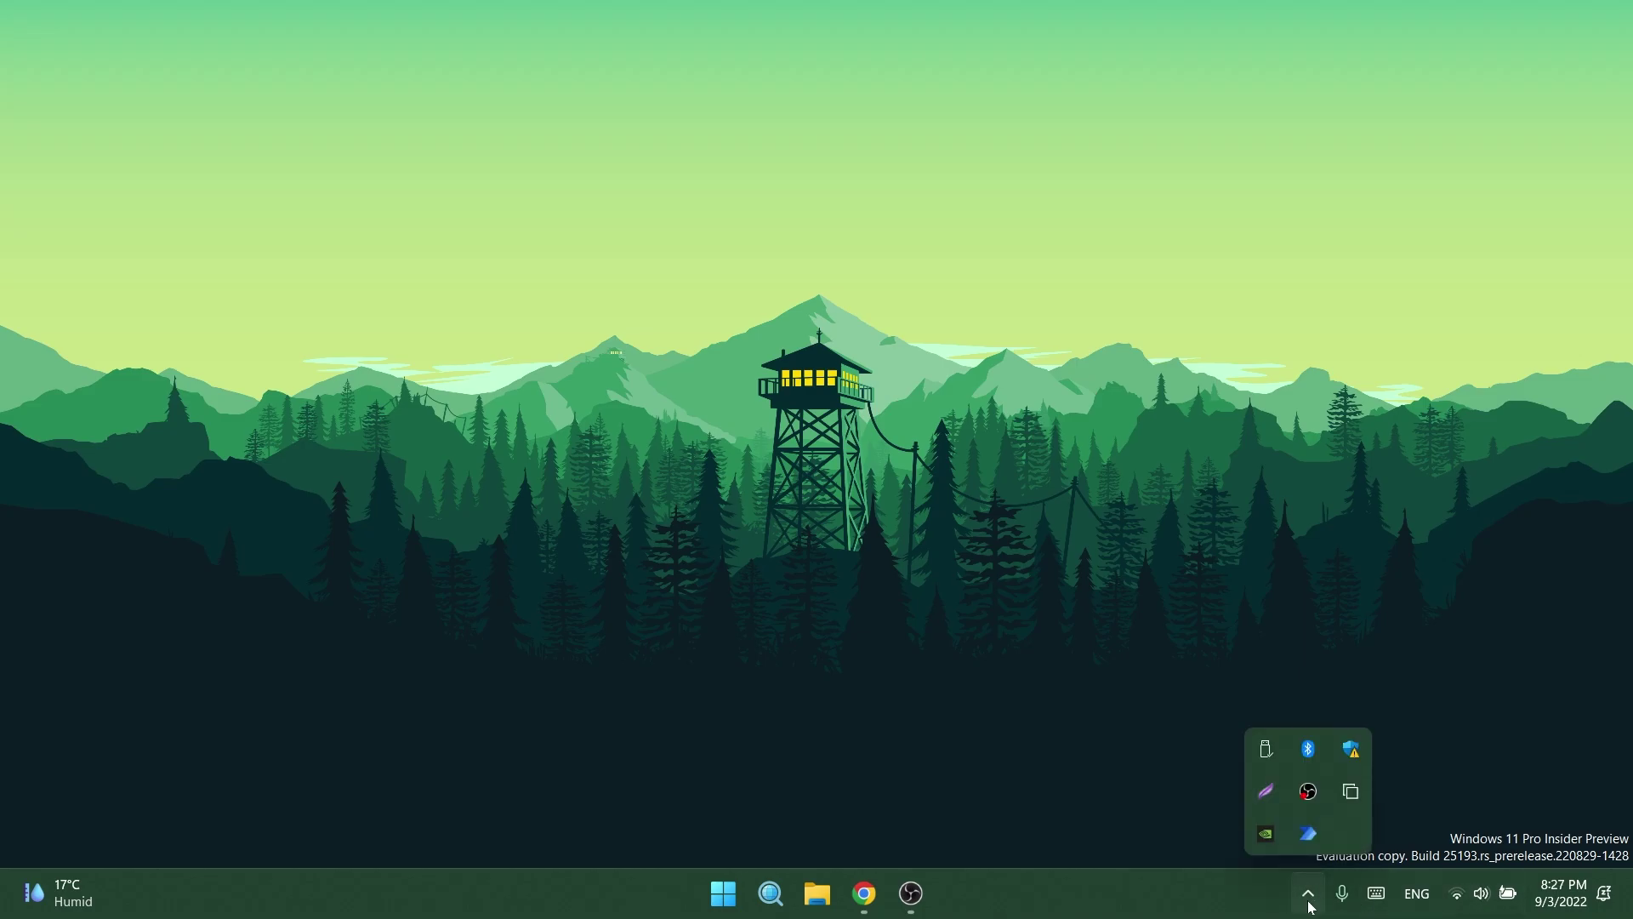
left_click(845, 801)
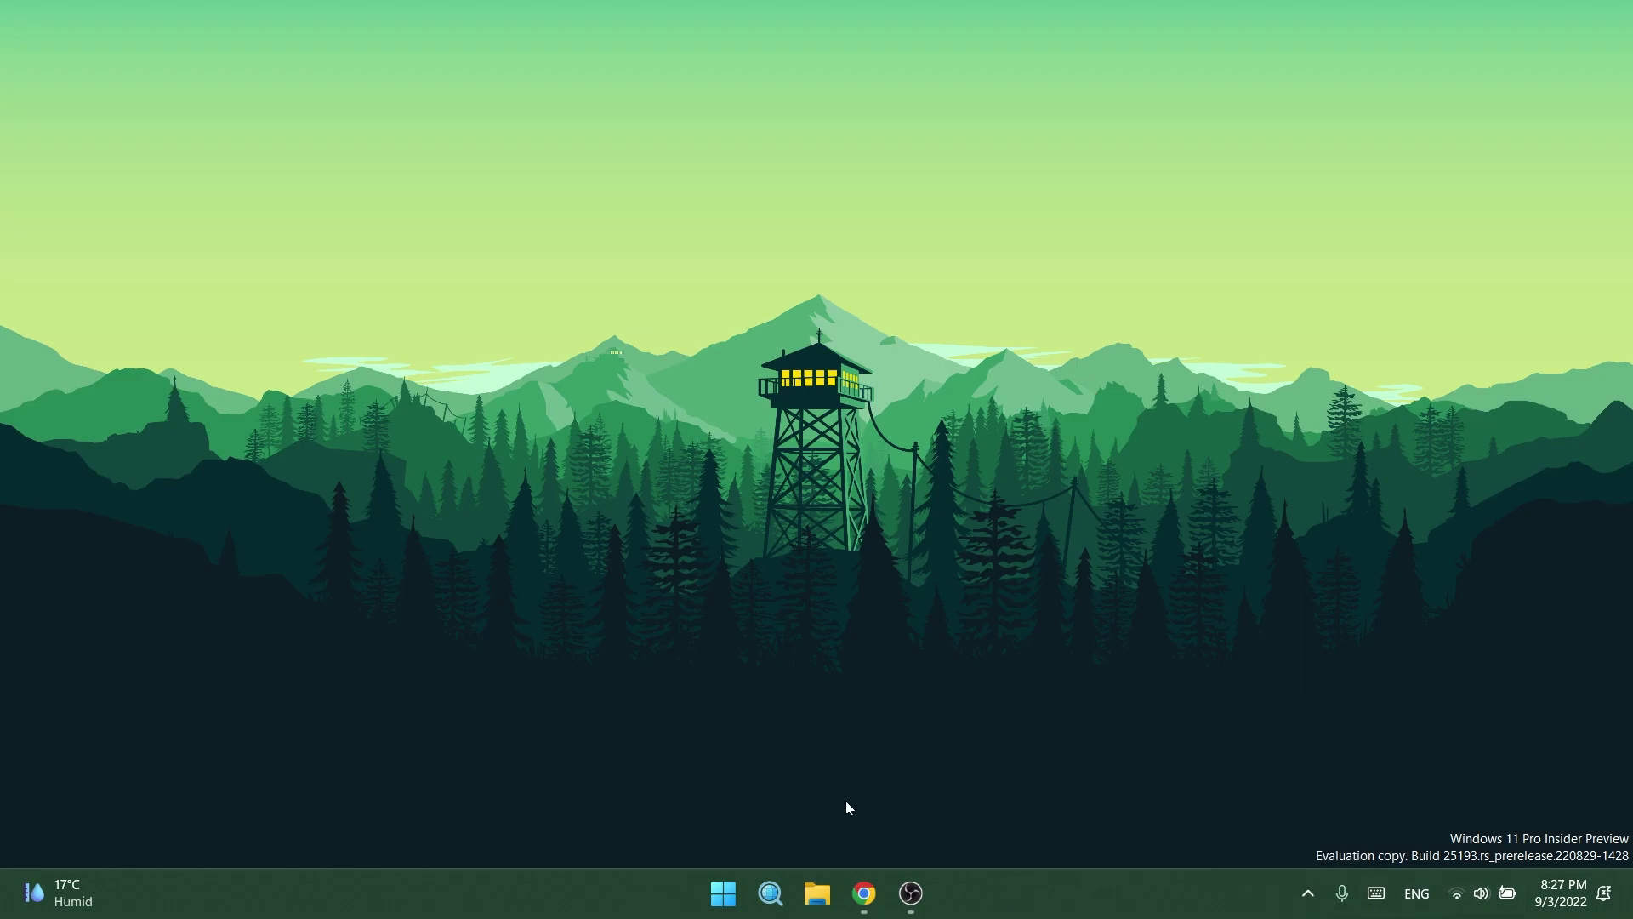
In Taskbar behaviors, turn Automatically hide the taskbar on to check it, then off.
right_click(1057, 893)
left_click(1114, 848)
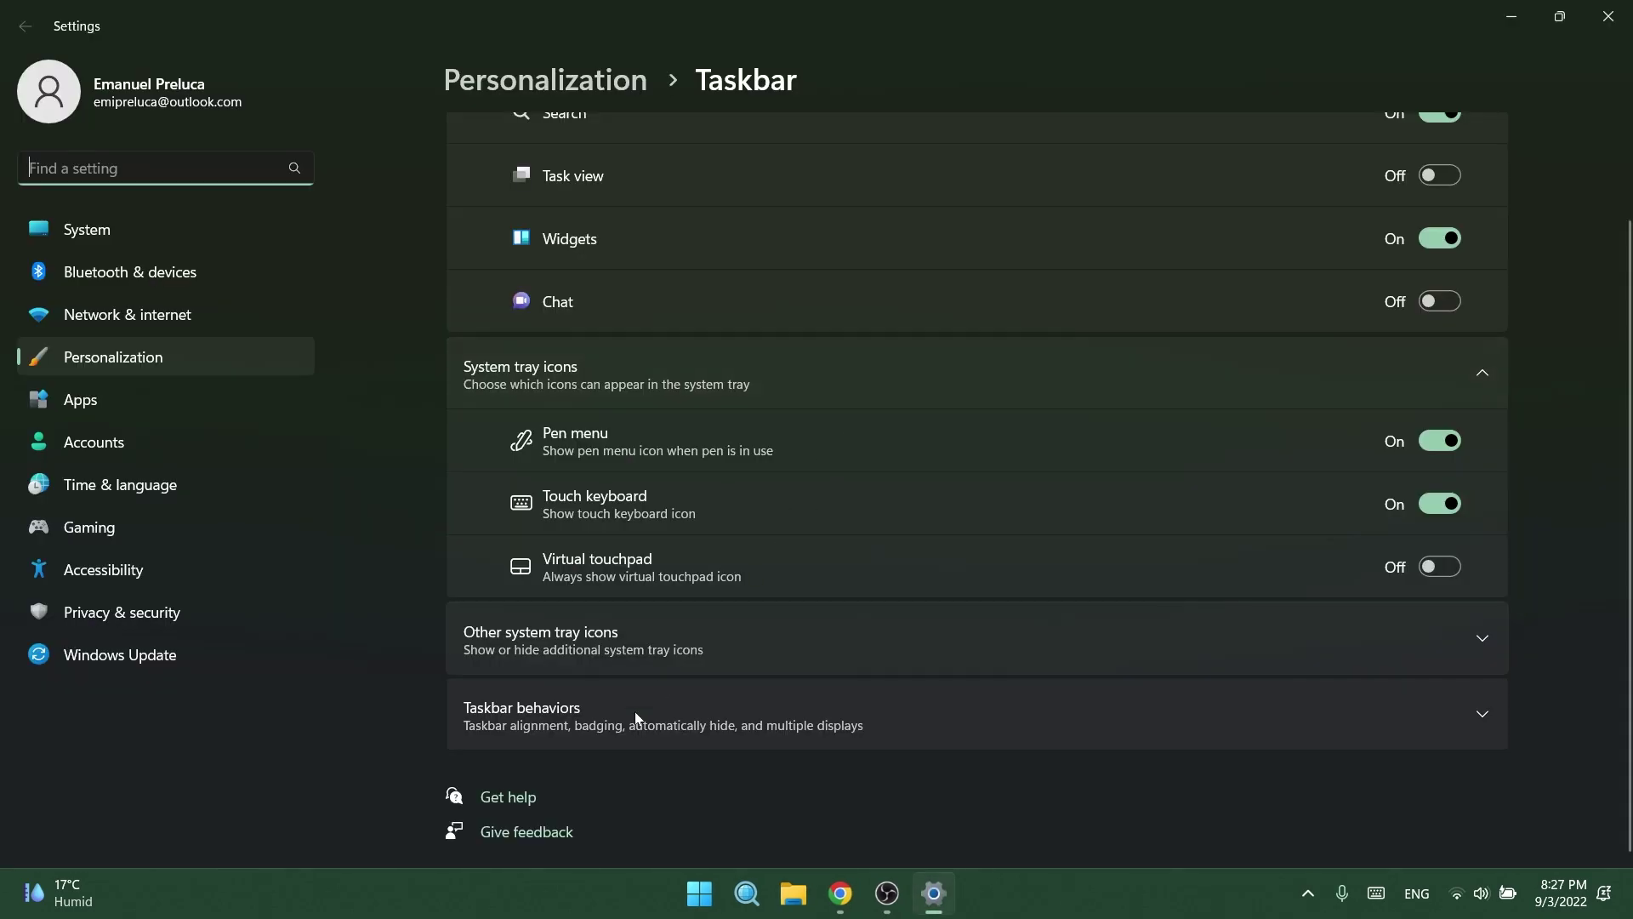
left_click(540, 717)
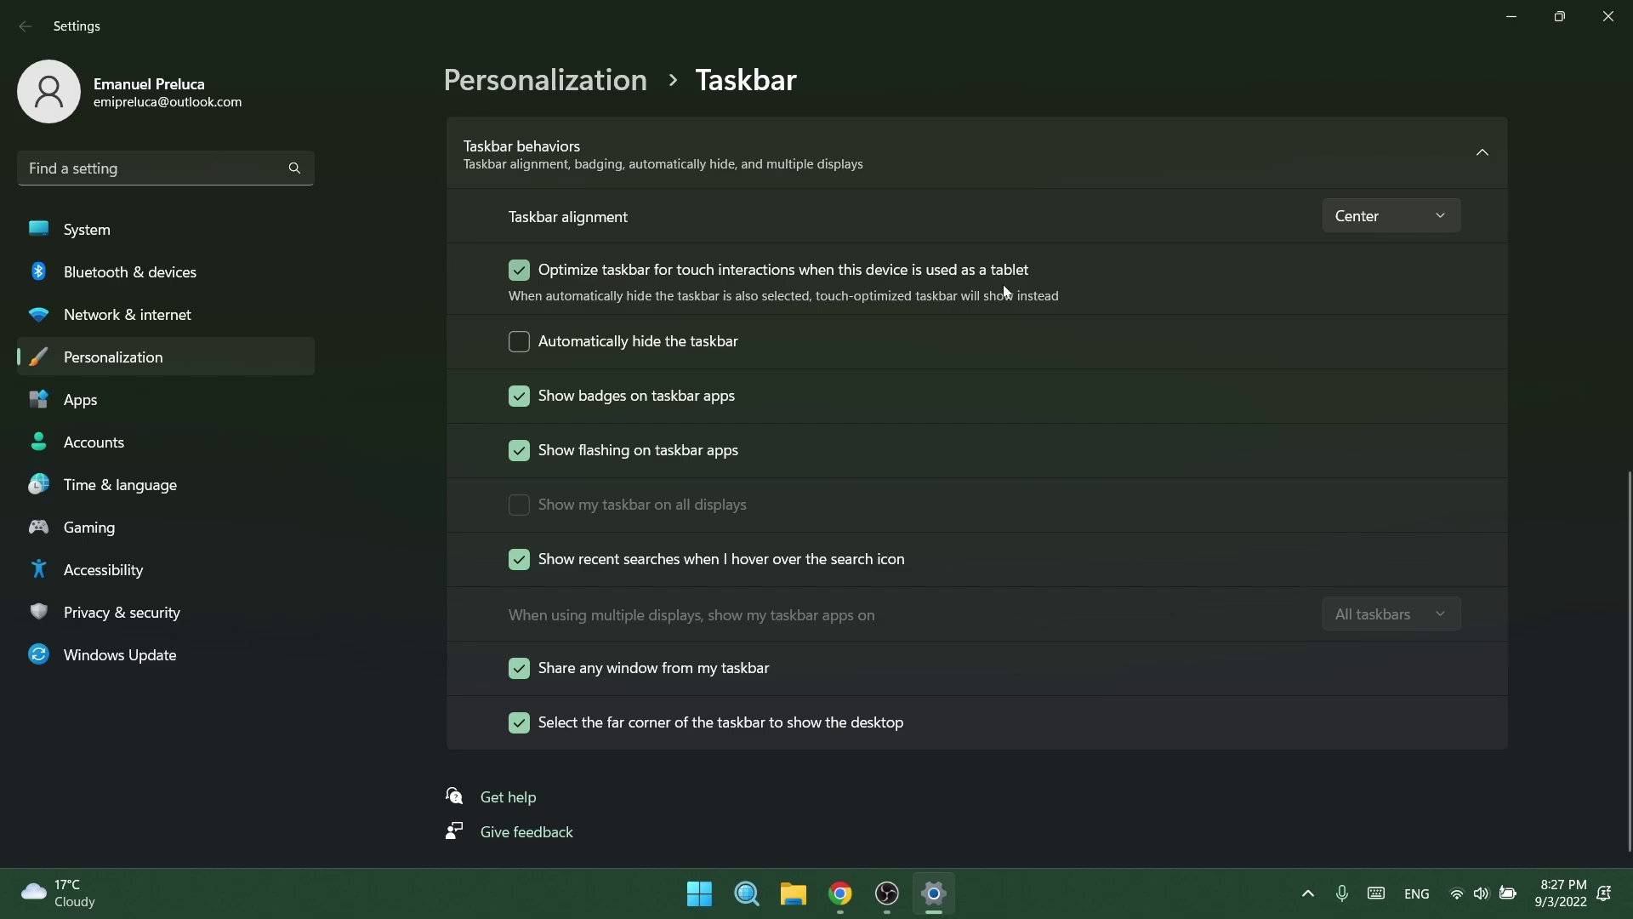
left_click(587, 341)
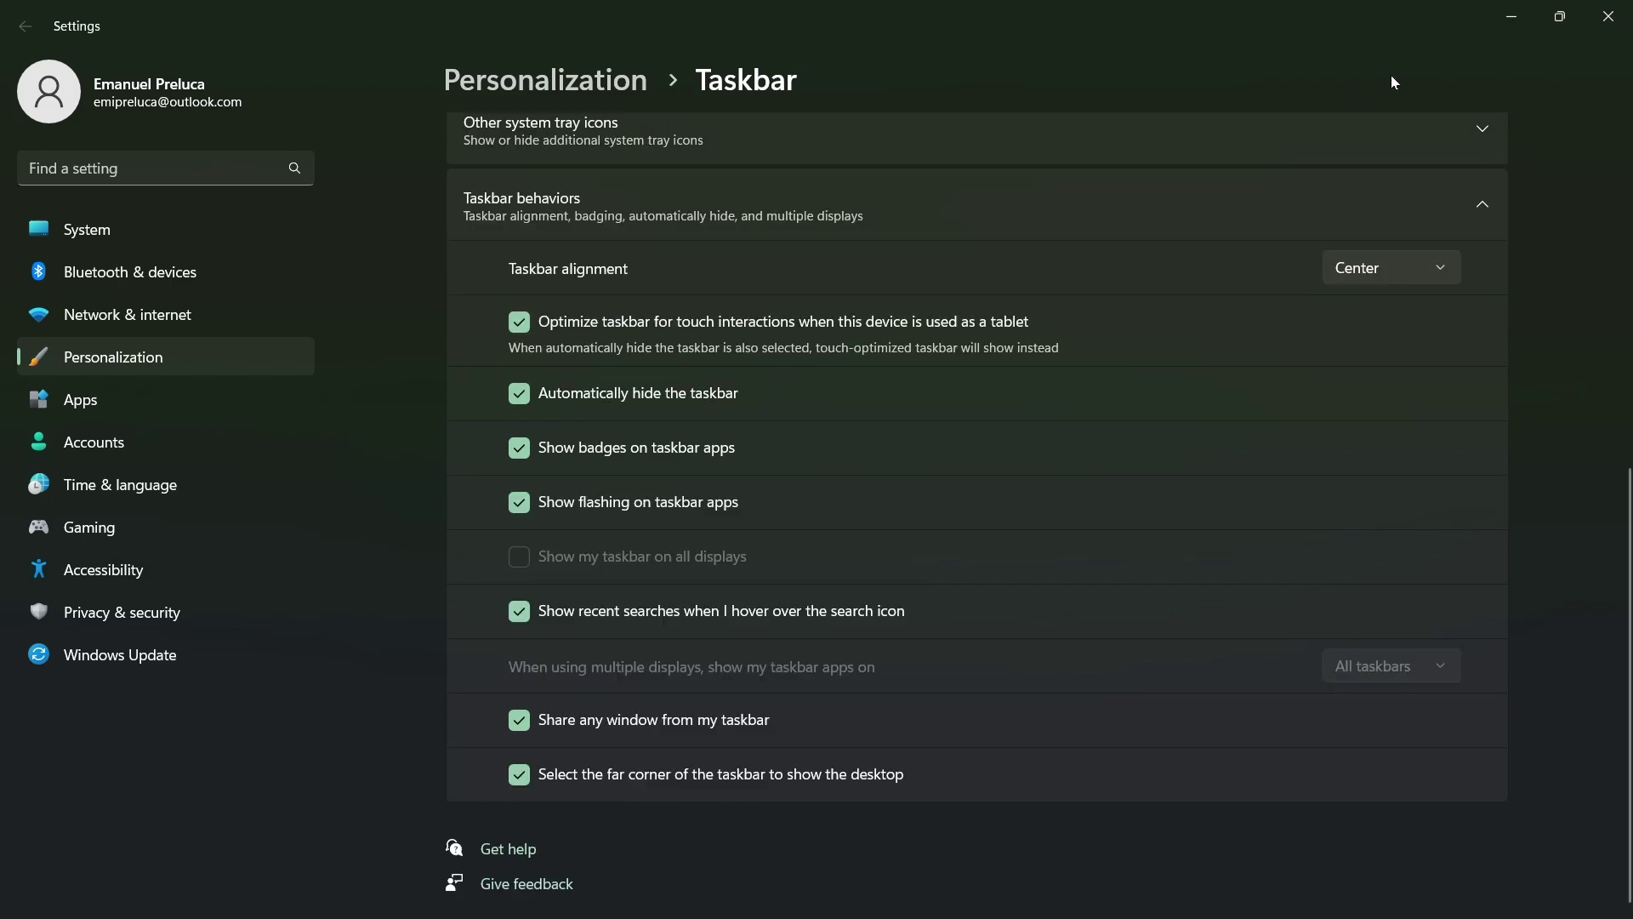
left_click(1513, 16)
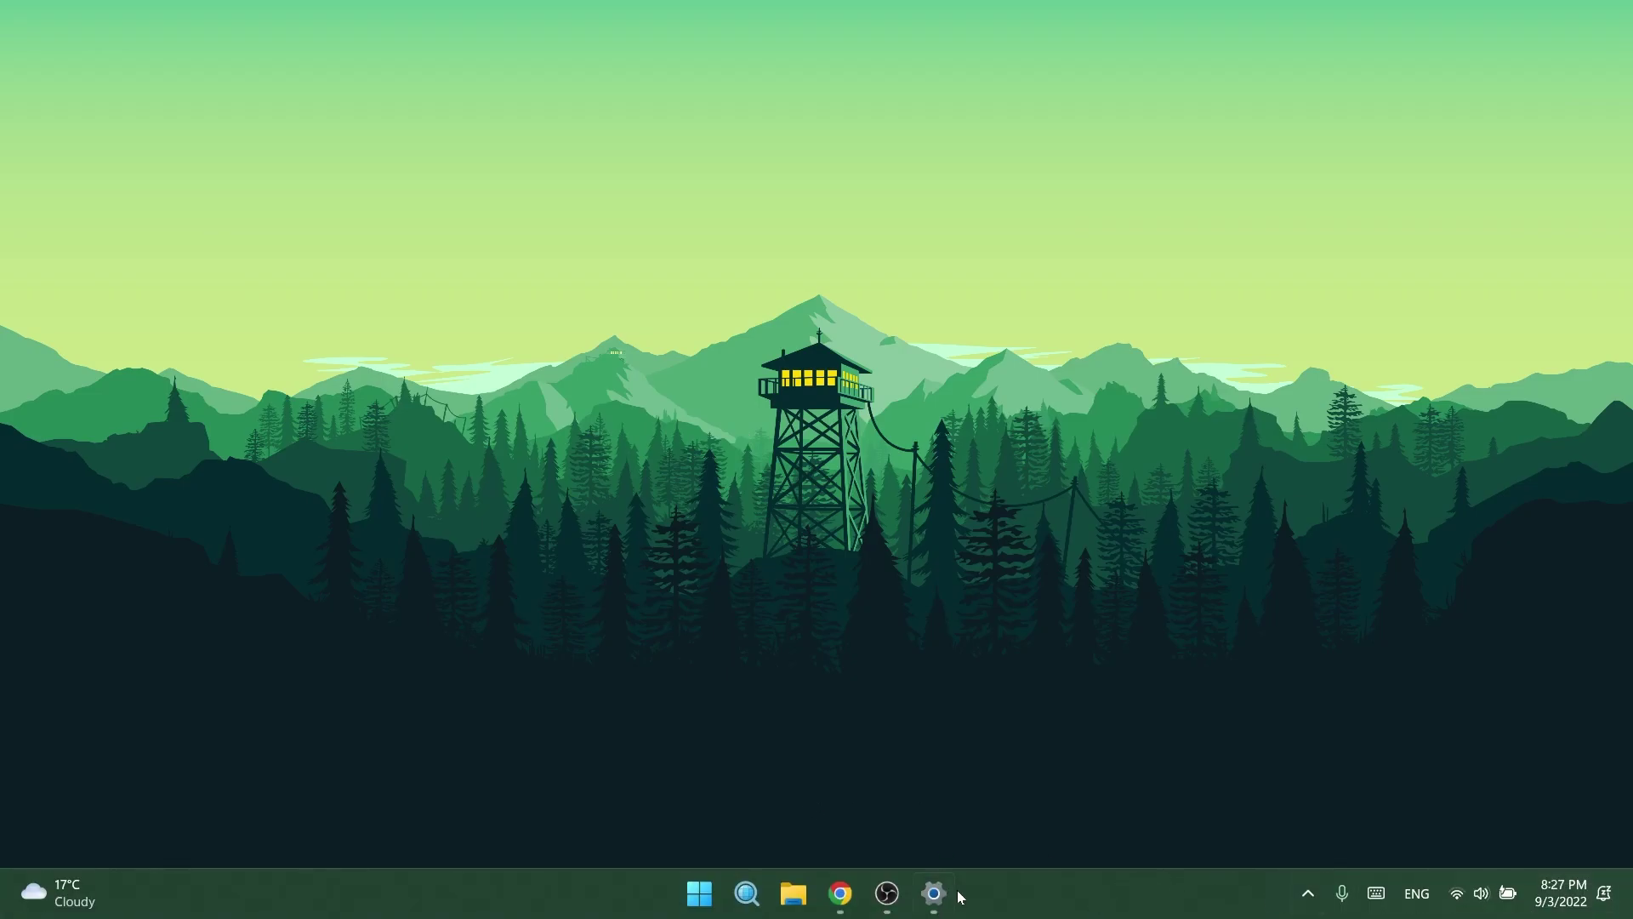
left_click(934, 892)
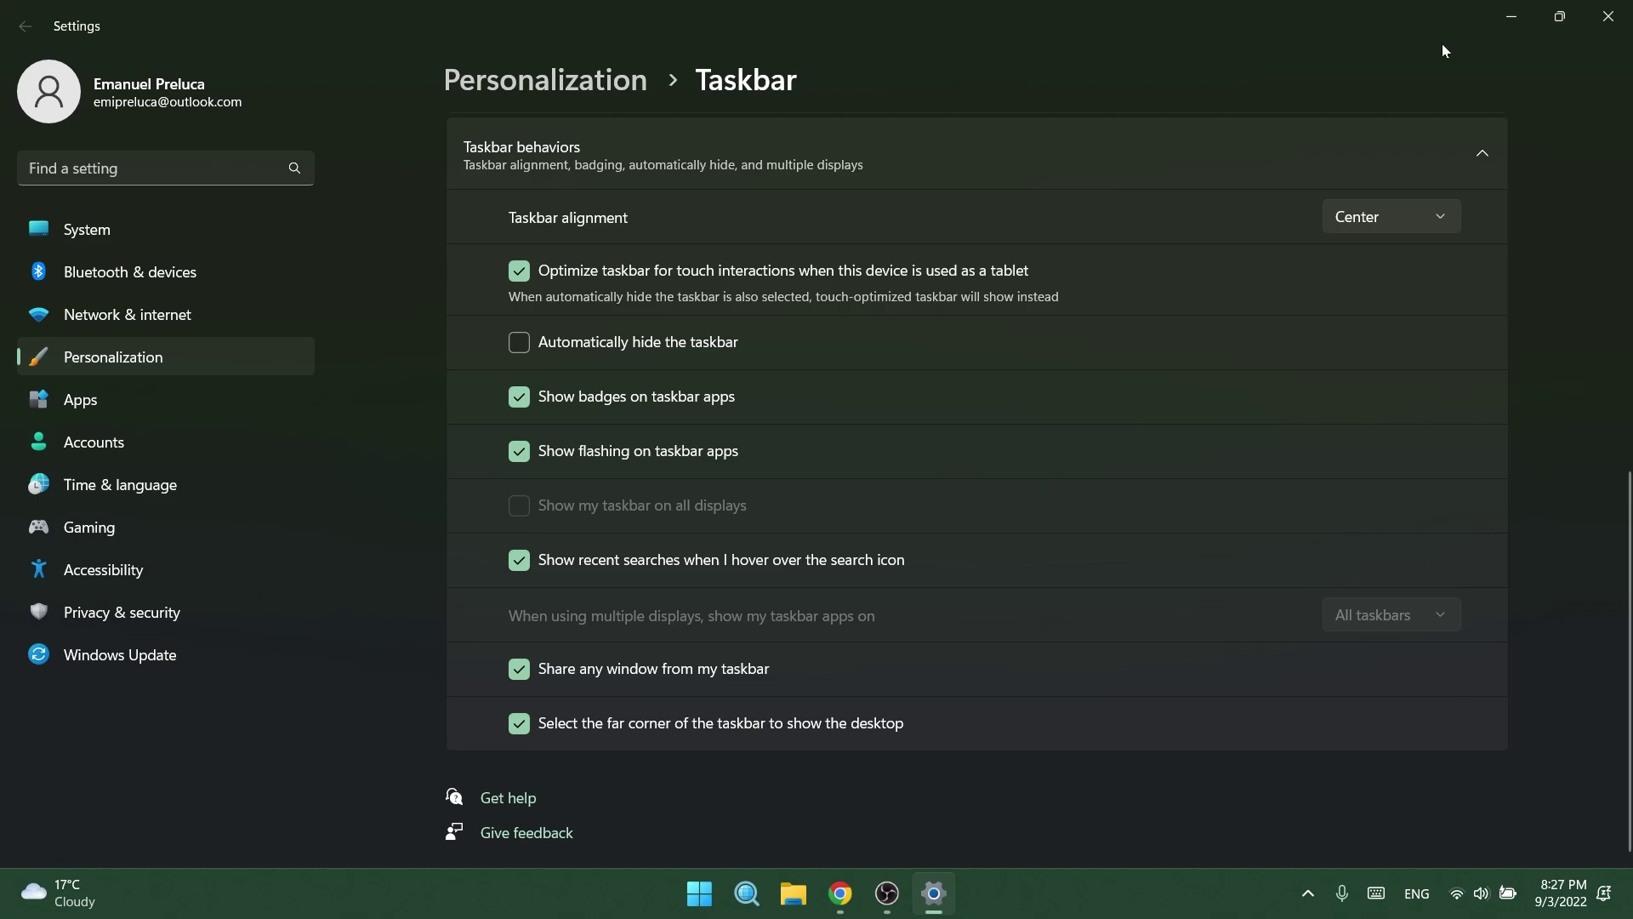
left_click(1608, 17)
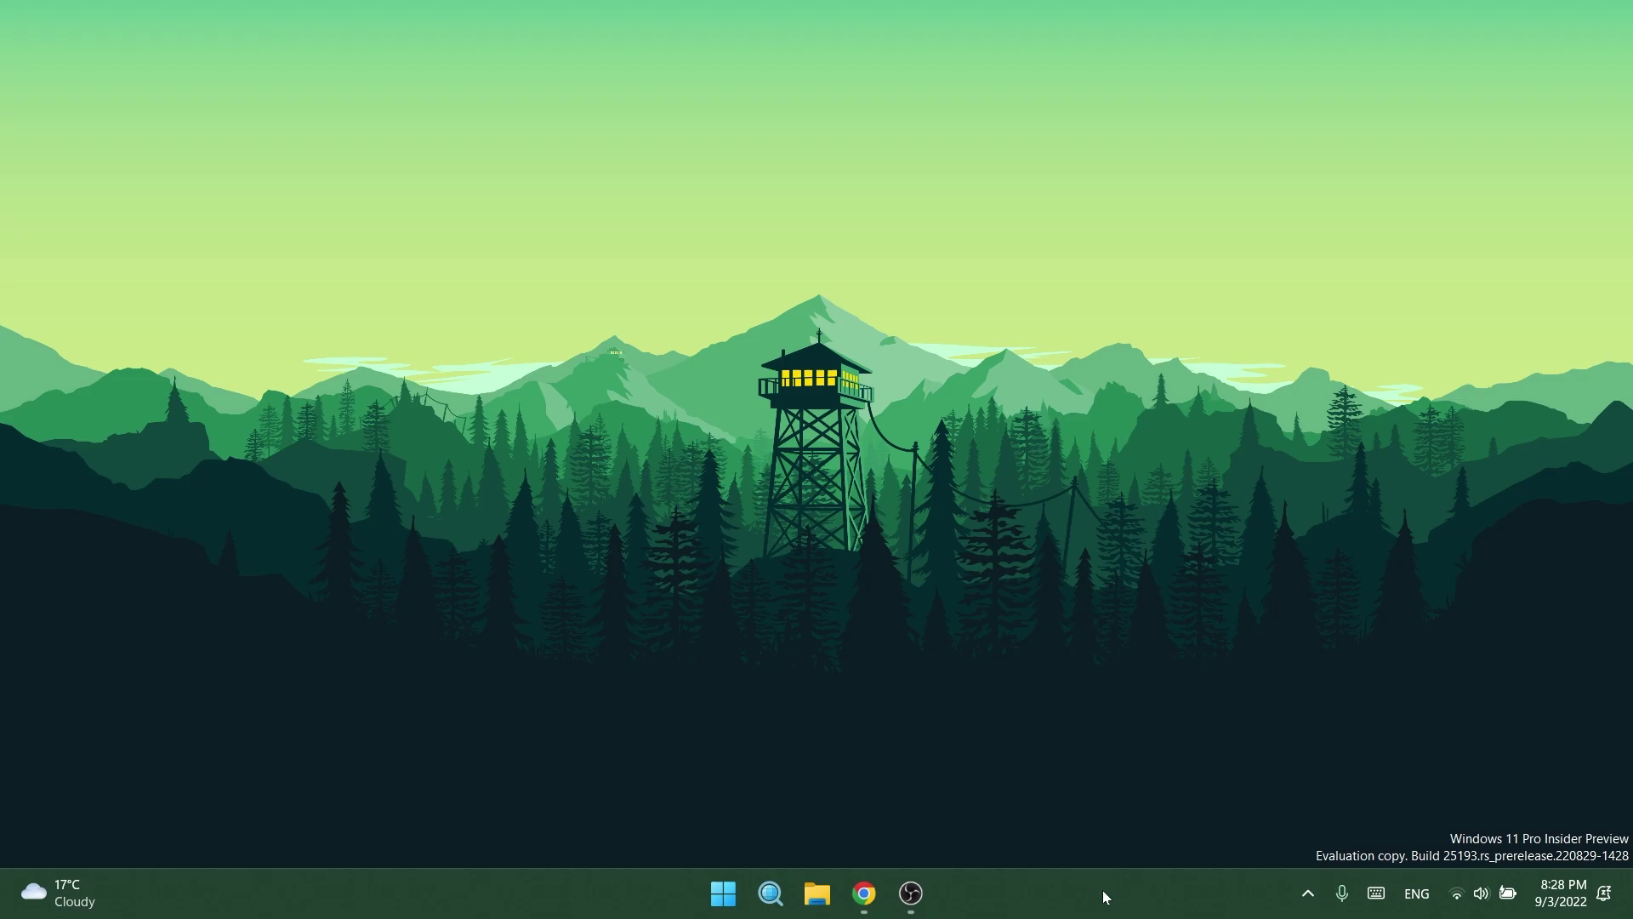
left_click(1310, 895)
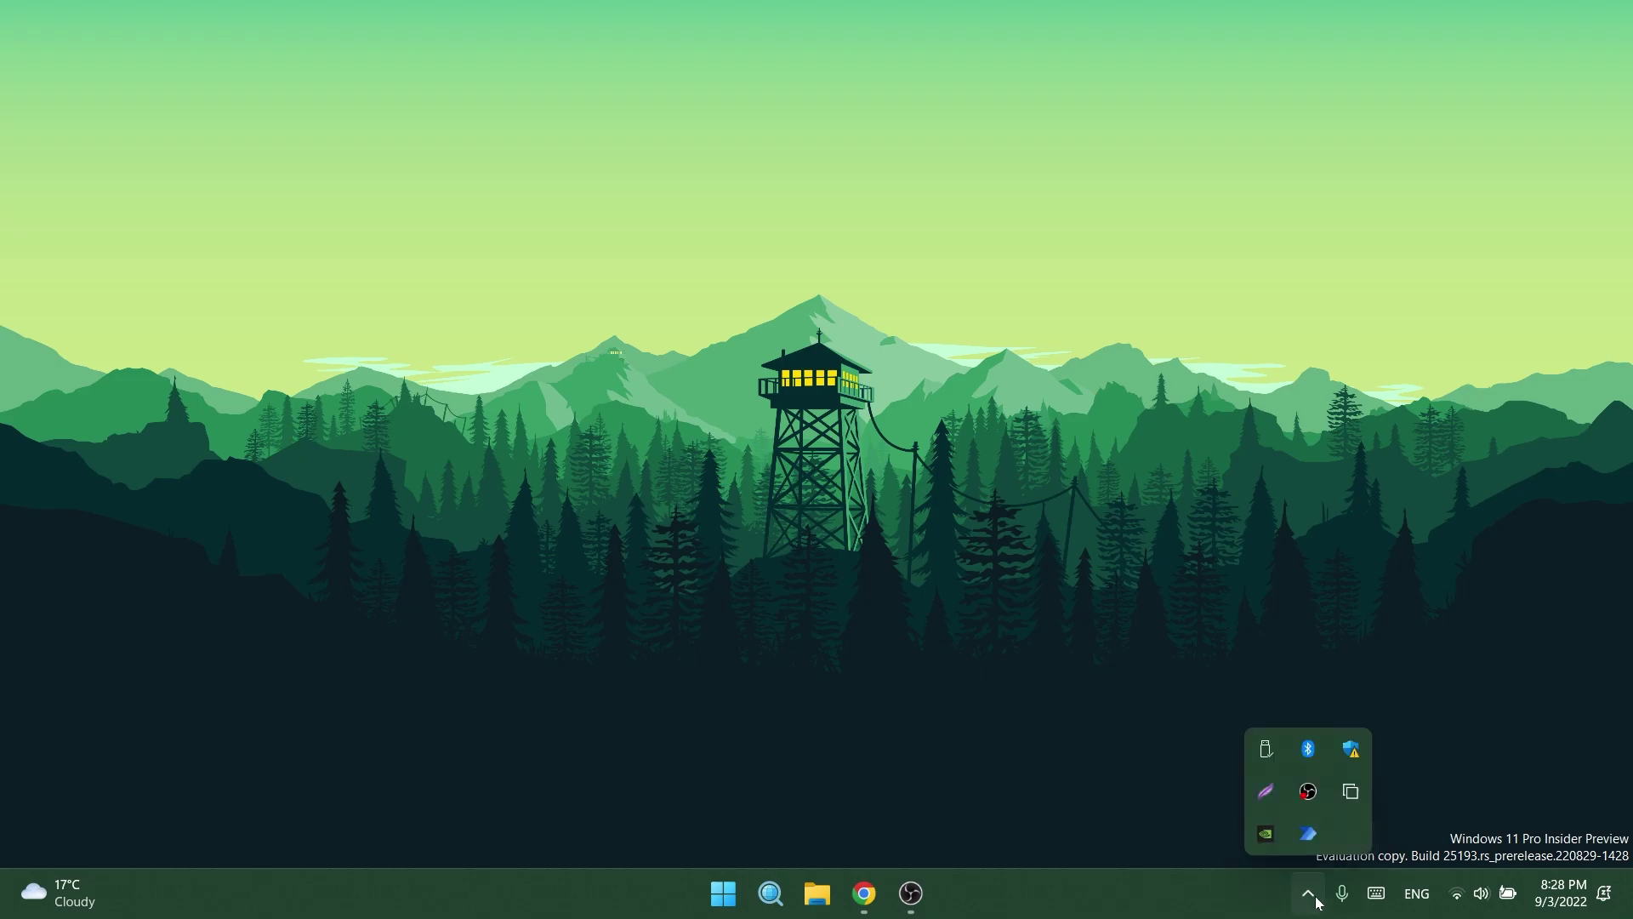
left_click(1220, 908)
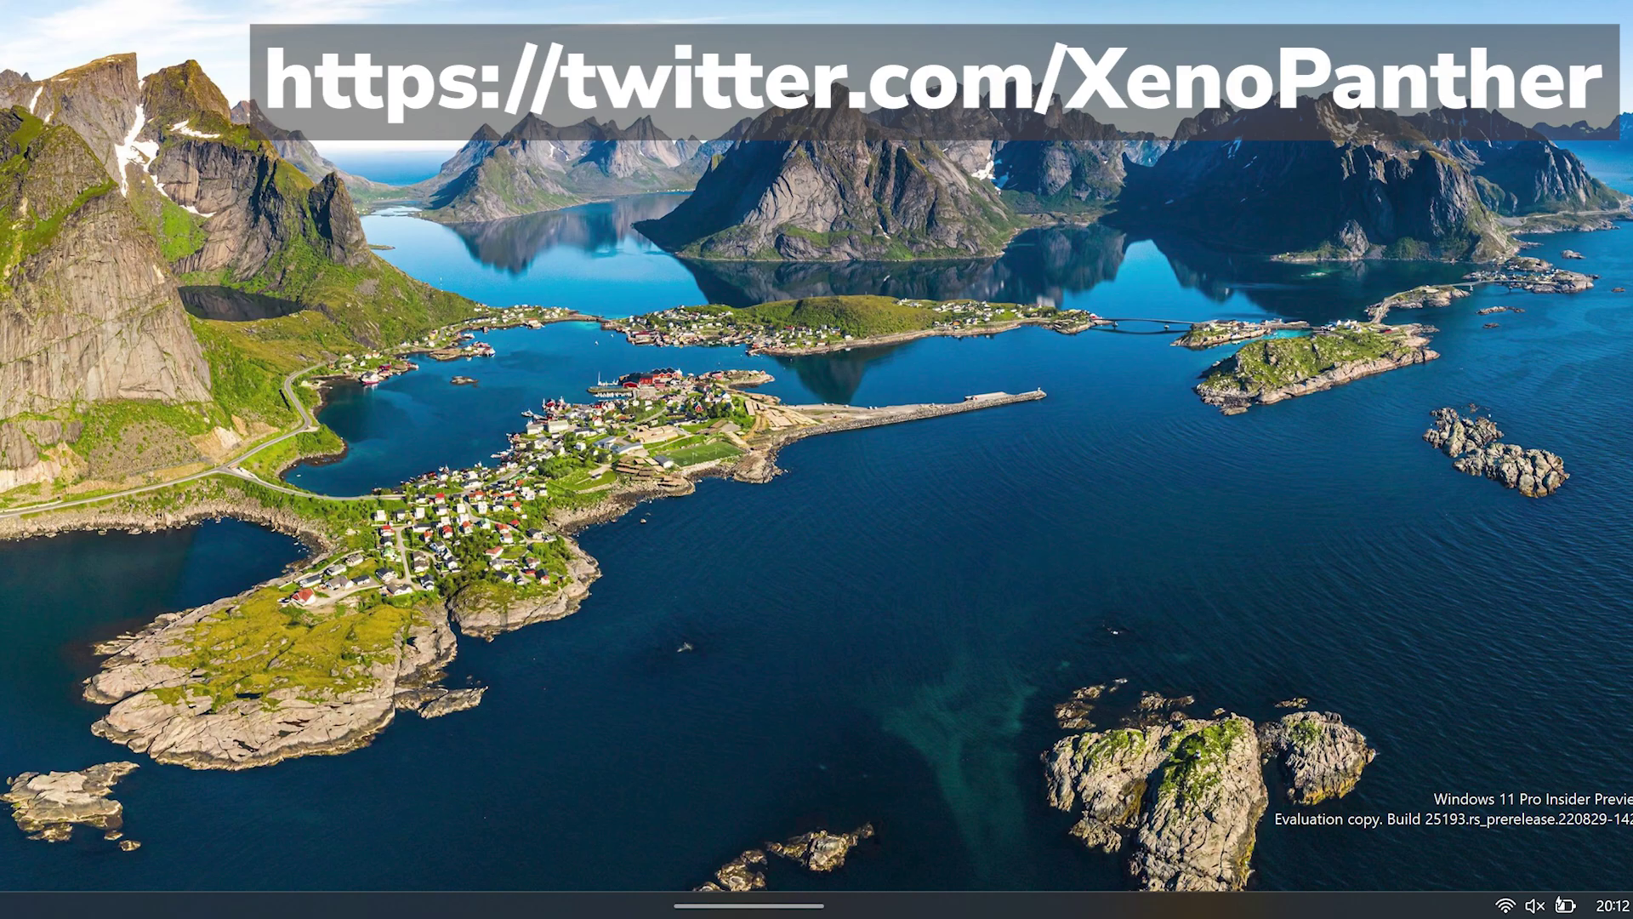
key("super")
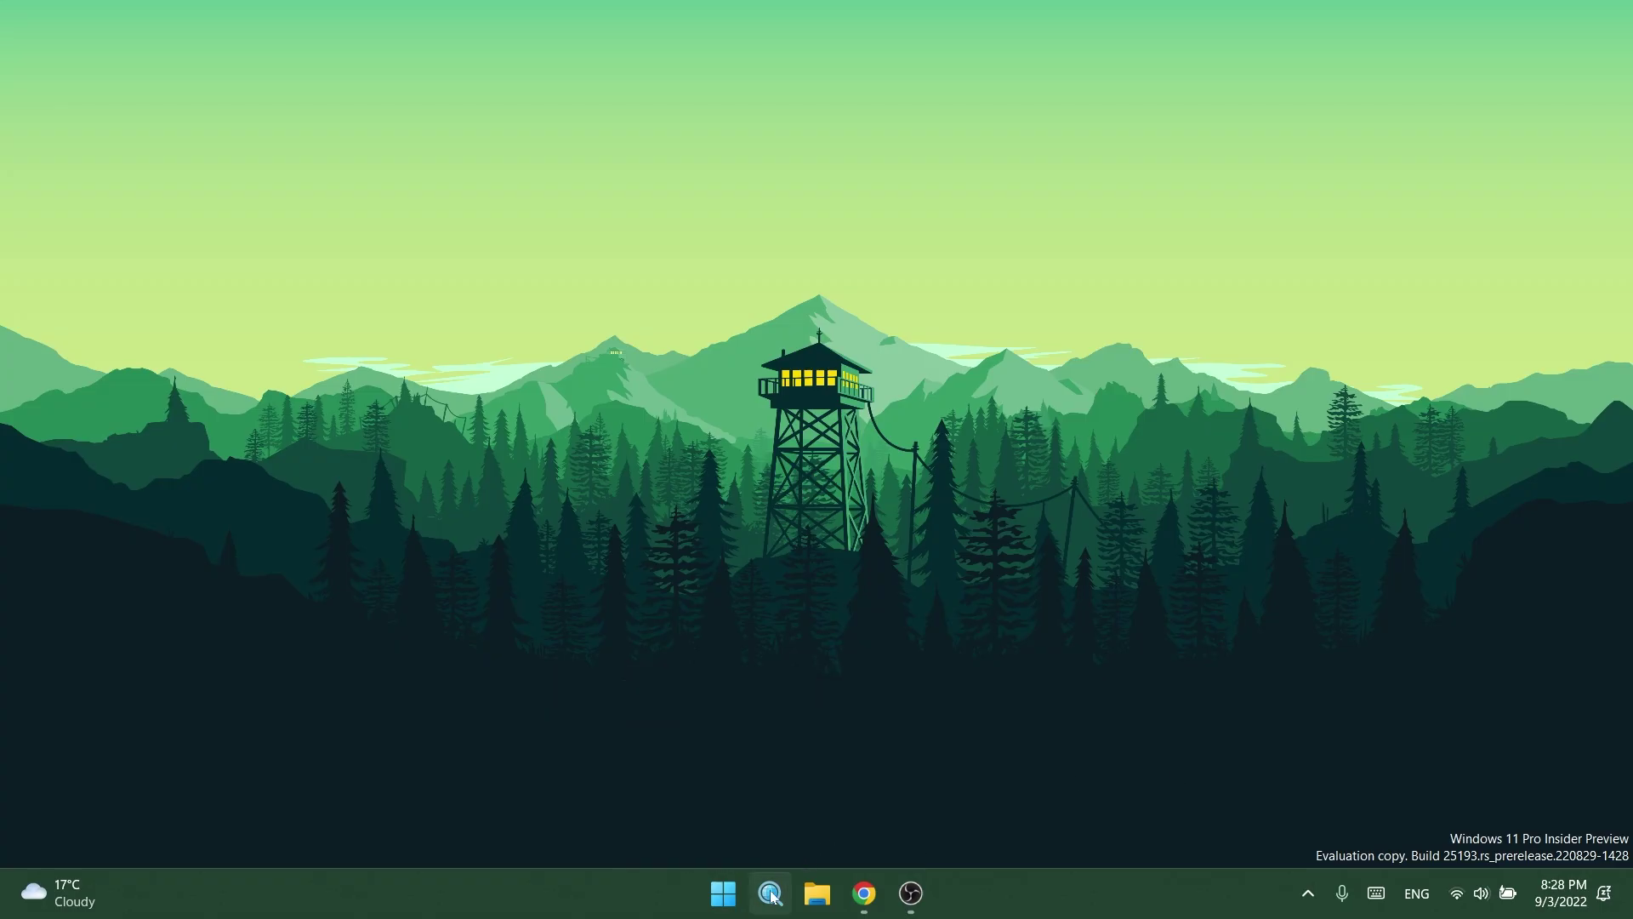
mouse_move(772, 896)
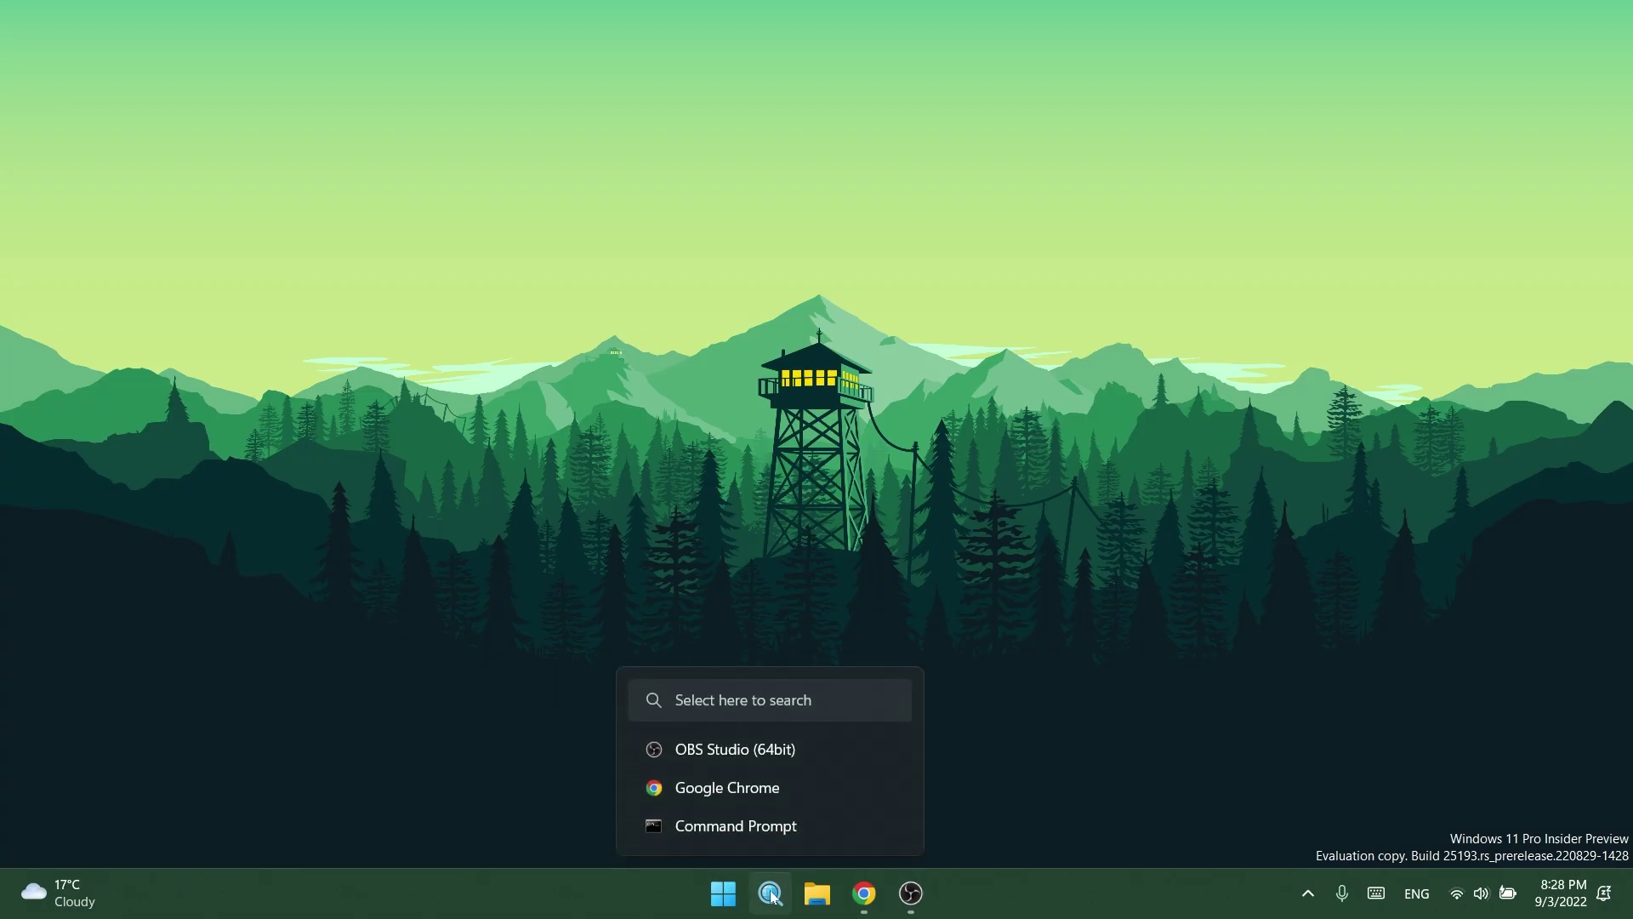